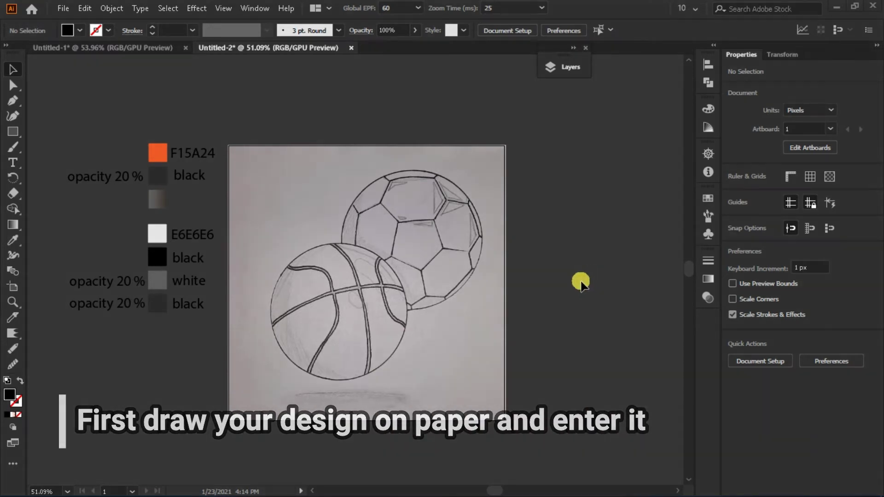
Fade the placed basketball and soccer ball sketch to 72% opacity.
{"action": "left_click", "coordinate": [477, 336]}
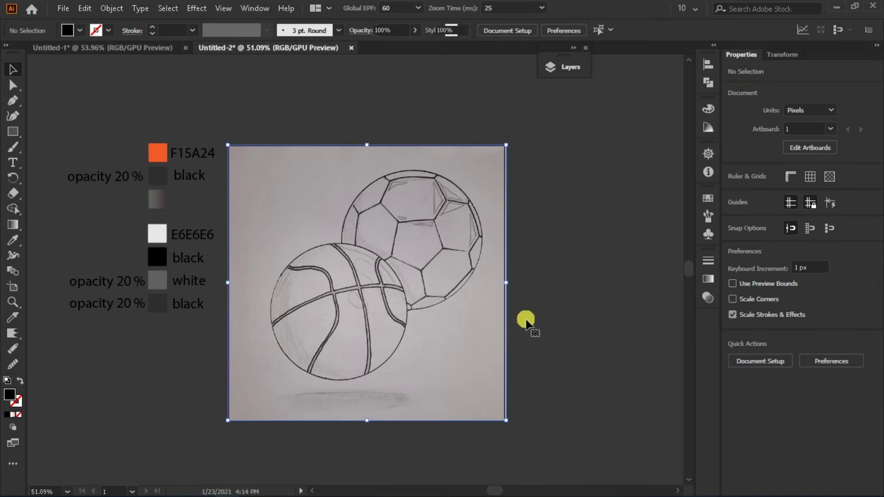
{"action": "left_click_drag", "start_coordinate": [808, 247], "coordinate": [694, 239]}
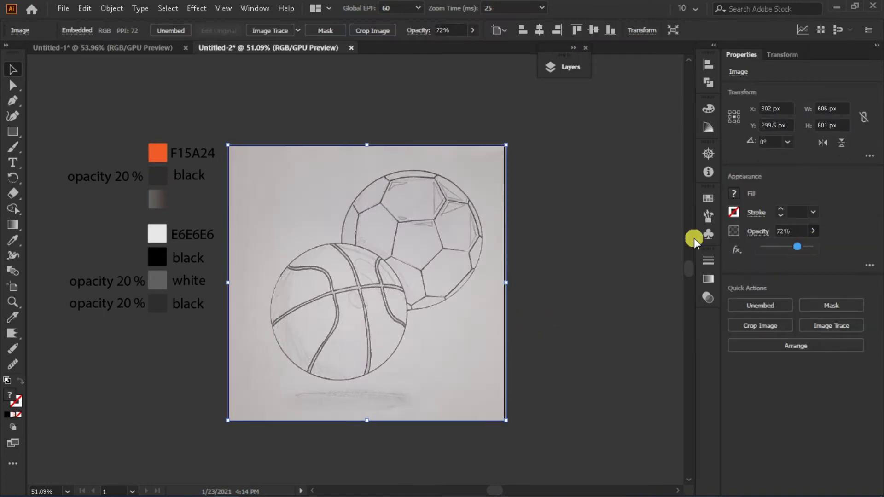
{"action": "left_click", "coordinate": [588, 189]}
{"action": "left_click", "coordinate": [564, 65]}
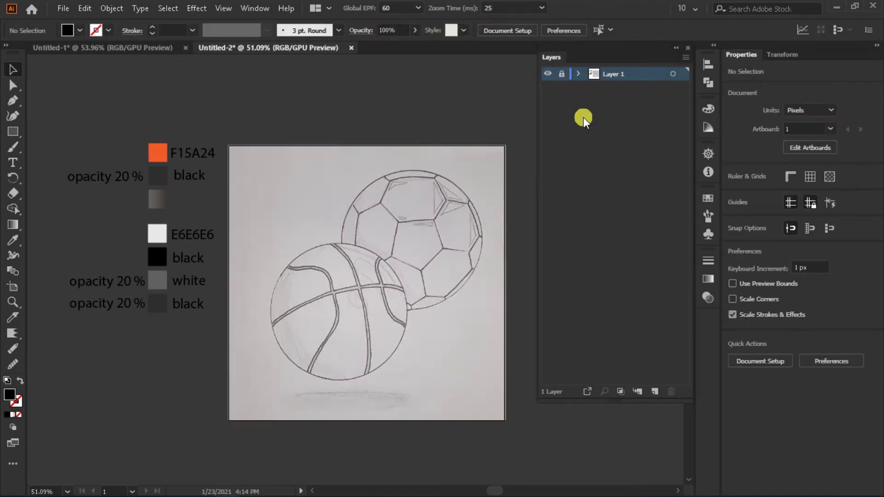
{"action": "double_click", "coordinate": [676, 57]}
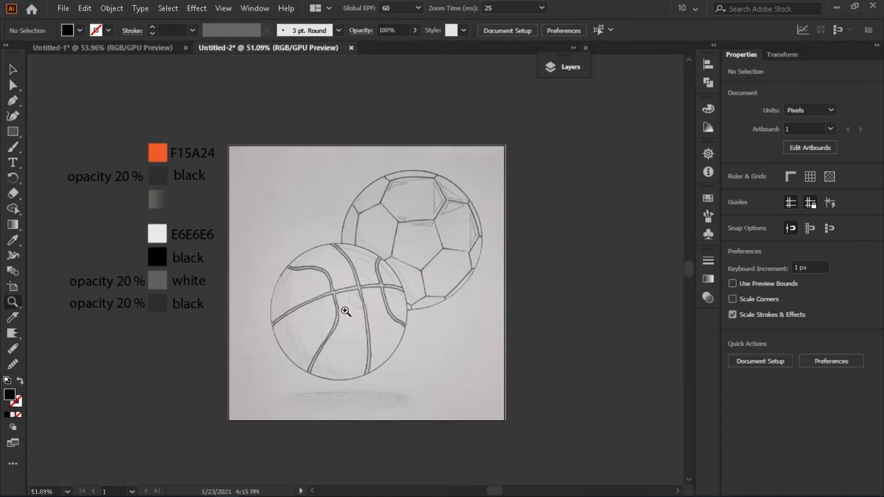
Create a 299 × 299 px circle with the Ellipse tool.
{"action": "left_click", "coordinate": [346, 312]}
{"action": "left_click_drag", "start_coordinate": [13, 132], "coordinate": [57, 153]}
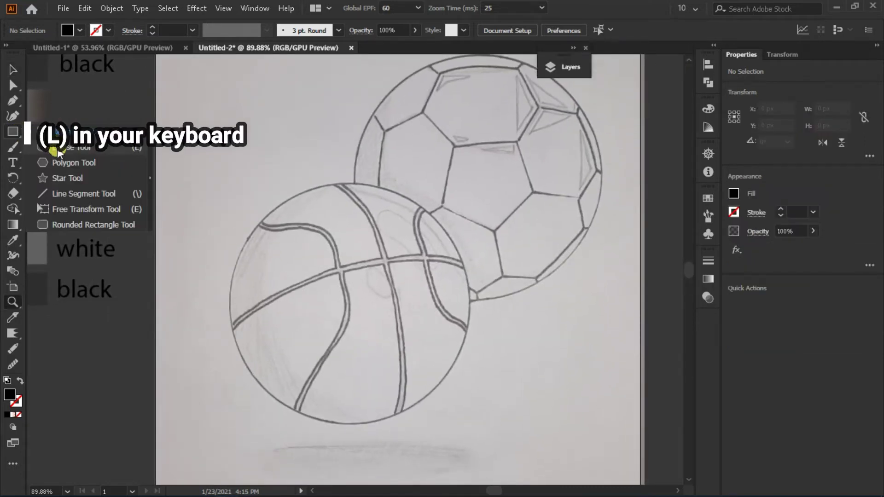
{"action": "left_click", "coordinate": [336, 292]}
{"action": "type", "text": "299"}
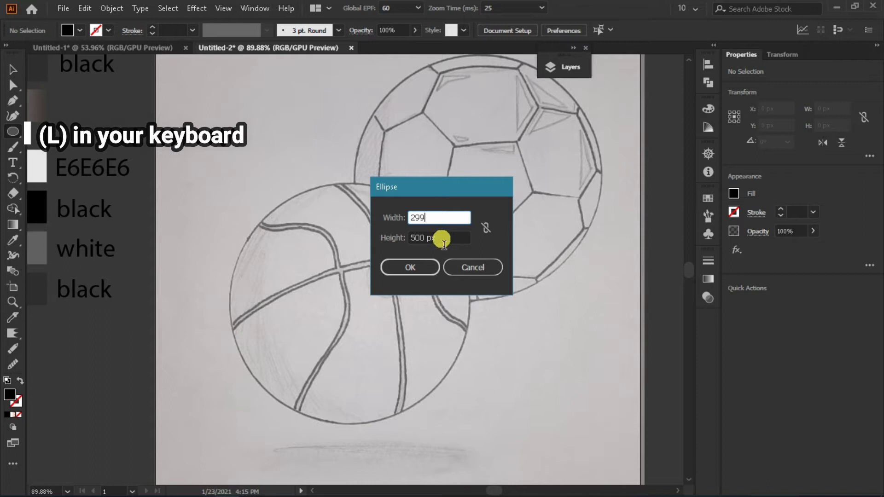
{"action": "left_click", "coordinate": [440, 237]}
{"action": "type", "text": "3"}
{"action": "key", "text": "Escape"}
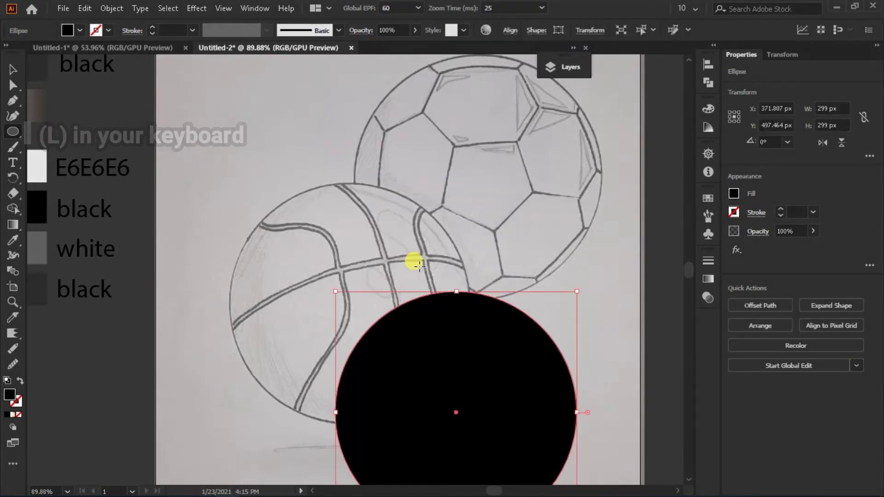
Make the circle unfilled with a 4 pt black outline and position it over the sketched basketball.
{"action": "left_click", "coordinate": [20, 380]}
{"action": "key", "text": "v"}
{"action": "left_click_drag", "start_coordinate": [456, 413], "coordinate": [352, 305]}
{"action": "scroll", "coordinate": [796, 209], "scroll_direction": "up", "scroll_amount": 1}
{"action": "scroll", "coordinate": [796, 209], "scroll_direction": "up", "scroll_amount": 2}
{"action": "scroll", "coordinate": [519, 316], "scroll_direction": "down", "scroll_amount": 1}
{"action": "scroll", "coordinate": [527, 306], "scroll_direction": "down", "scroll_amount": 1}
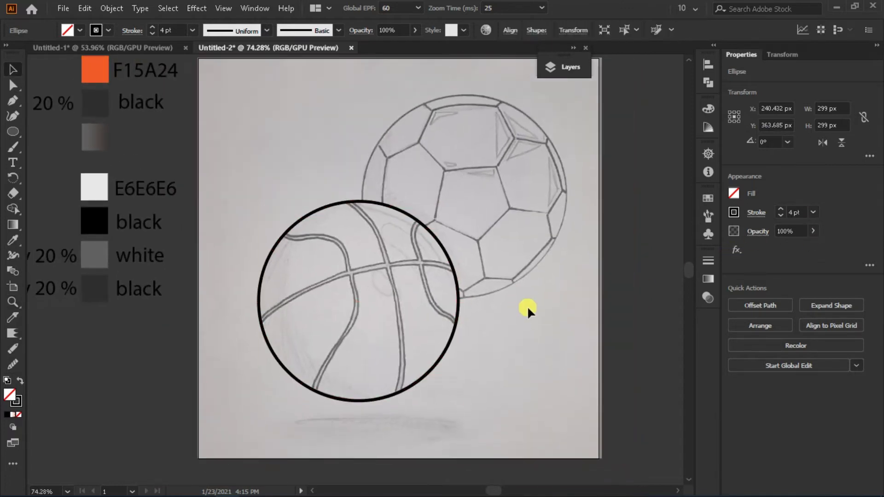
{"action": "left_click", "coordinate": [527, 306]}
Draw the curved vertical seam down the middle of the basketball.
{"action": "key", "text": "p"}
{"action": "left_click_drag", "start_coordinate": [443, 303], "coordinate": [392, 254]}
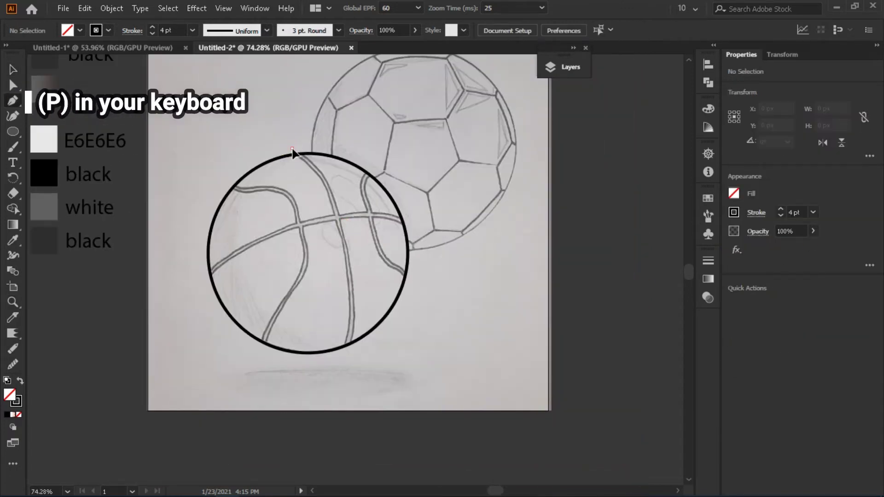
{"action": "left_click", "coordinate": [347, 349]}
{"action": "left_click", "coordinate": [13, 116]}
{"action": "mouse_move", "coordinate": [320, 242]}
{"action": "left_mouse_down"}
{"action": "mouse_move", "coordinate": [341, 233]}
{"action": "mouse_move", "coordinate": [349, 261]}
{"action": "mouse_move", "coordinate": [345, 251]}
{"action": "left_mouse_up"}
{"action": "left_click", "coordinate": [317, 171]}
{"action": "left_click_drag", "start_coordinate": [348, 333], "coordinate": [351, 311]}
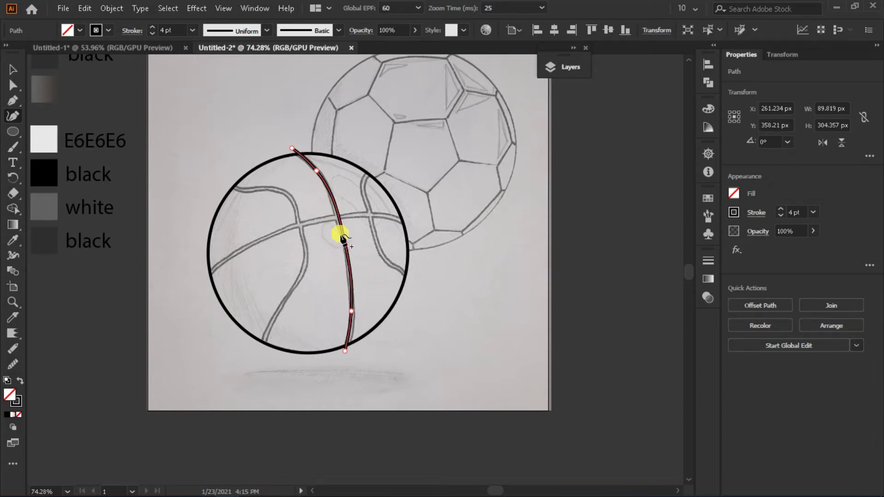
{"action": "key", "text": "Escape"}
Refine the vertical seam's curve by adjusting one of its points.
{"action": "key", "text": "v"}
{"action": "left_click", "coordinate": [348, 256]}
{"action": "scroll", "coordinate": [799, 213], "scroll_direction": "up", "scroll_amount": 1}
{"action": "scroll", "coordinate": [799, 213], "scroll_direction": "up", "scroll_amount": 1}
{"action": "left_click", "coordinate": [501, 290]}
{"action": "left_click", "coordinate": [339, 217]}
{"action": "key", "text": "shift+grave"}
{"action": "left_click", "coordinate": [345, 243]}
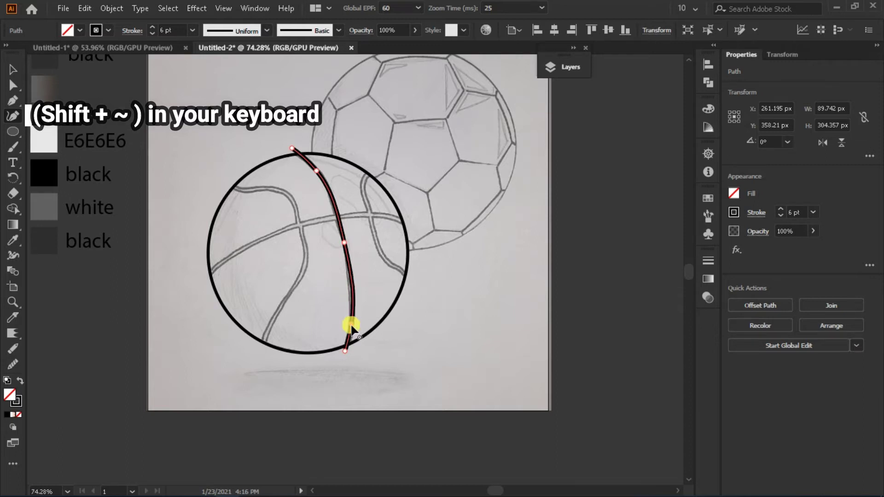
{"action": "key", "text": "Escape"}
Trace the curved horizontal seam across the ball from its left edge to its right edge.
{"action": "left_click", "coordinate": [202, 280]}
{"action": "left_click", "coordinate": [410, 224]}
{"action": "left_click", "coordinate": [305, 223]}
{"action": "left_click", "coordinate": [374, 214]}
{"action": "left_click_drag", "start_coordinate": [409, 224], "coordinate": [407, 220]}
{"action": "key", "text": "Escape"}
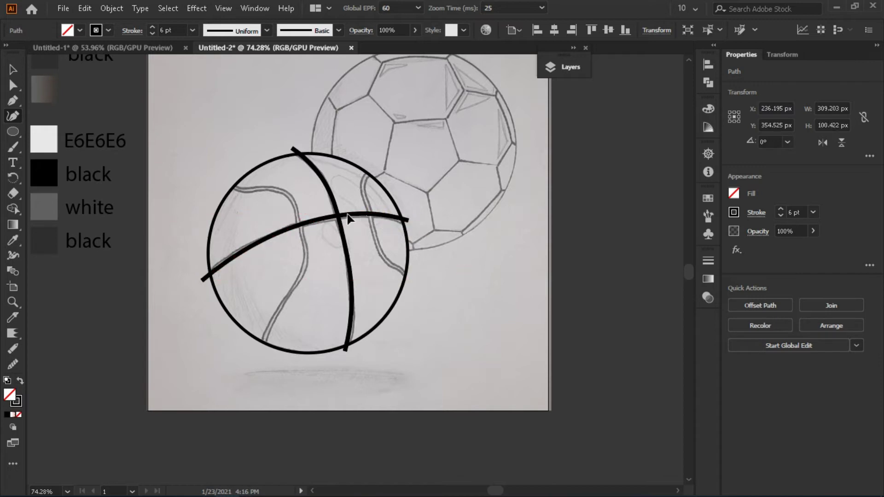
Trace the curved left seam from near the ball's top down to its bottom.
{"action": "left_click", "coordinate": [227, 183]}
{"action": "left_click", "coordinate": [248, 190]}
{"action": "left_click", "coordinate": [281, 190]}
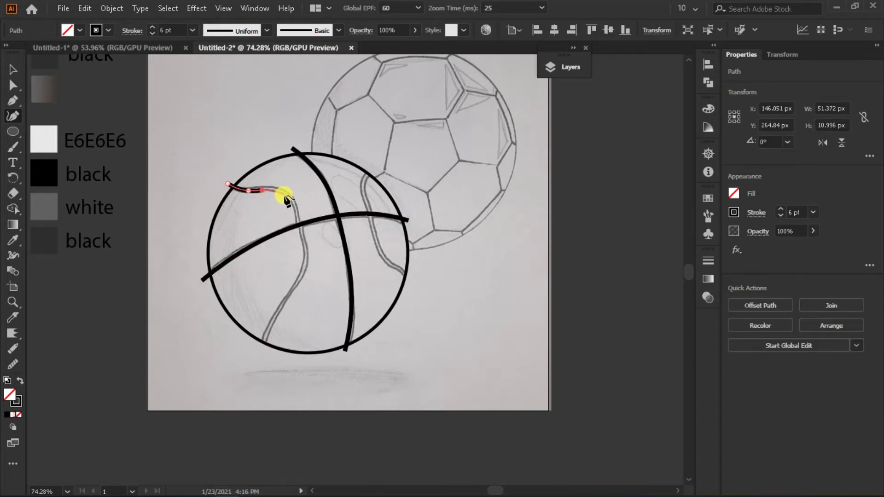
{"action": "left_click", "coordinate": [305, 269]}
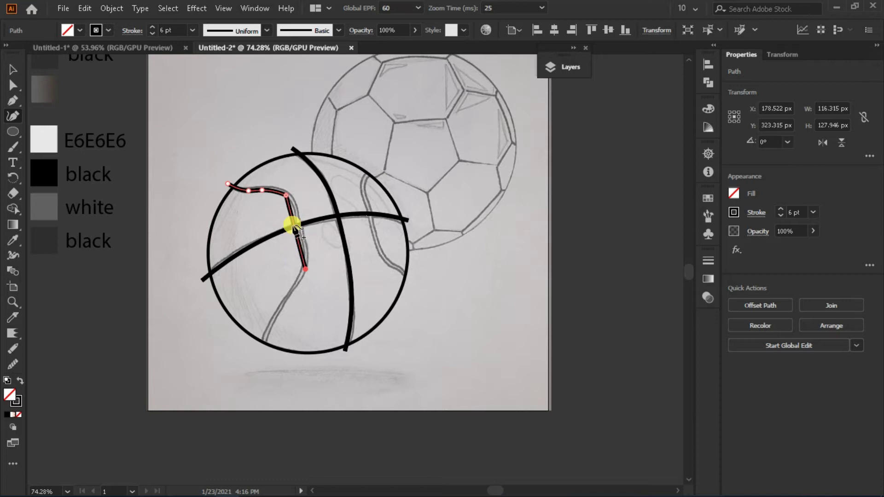
{"action": "left_click", "coordinate": [296, 282]}
{"action": "left_click", "coordinate": [279, 308]}
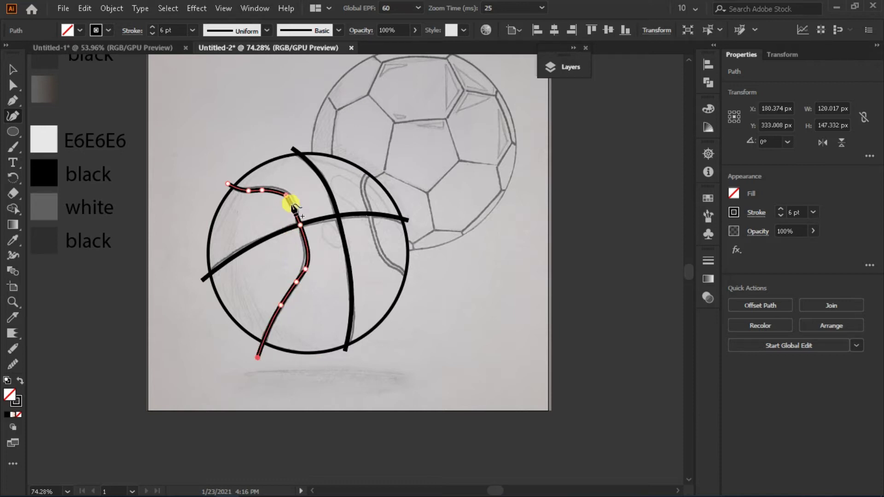
{"action": "key", "text": "Escape"}
Trace the curved right seam from the top right down past the ball's edge.
{"action": "left_click", "coordinate": [372, 170]}
{"action": "left_click", "coordinate": [363, 197]}
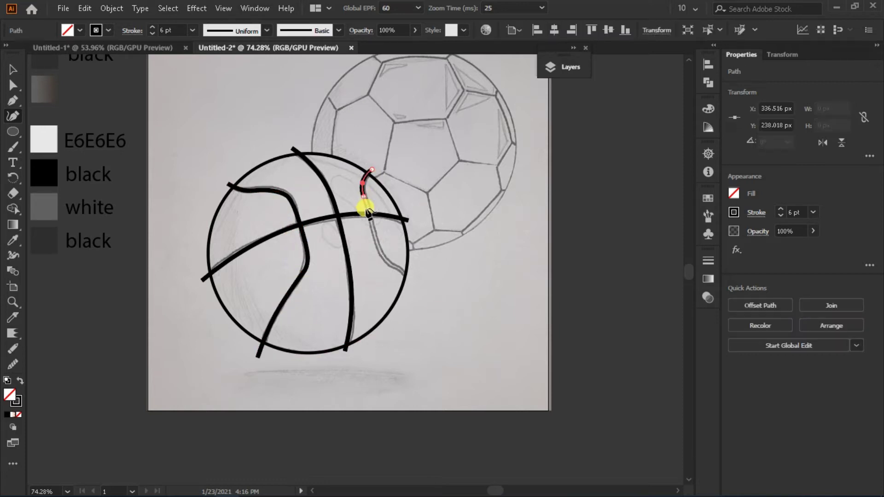
{"action": "left_click", "coordinate": [380, 253]}
{"action": "left_click", "coordinate": [389, 266]}
{"action": "left_click", "coordinate": [409, 279]}
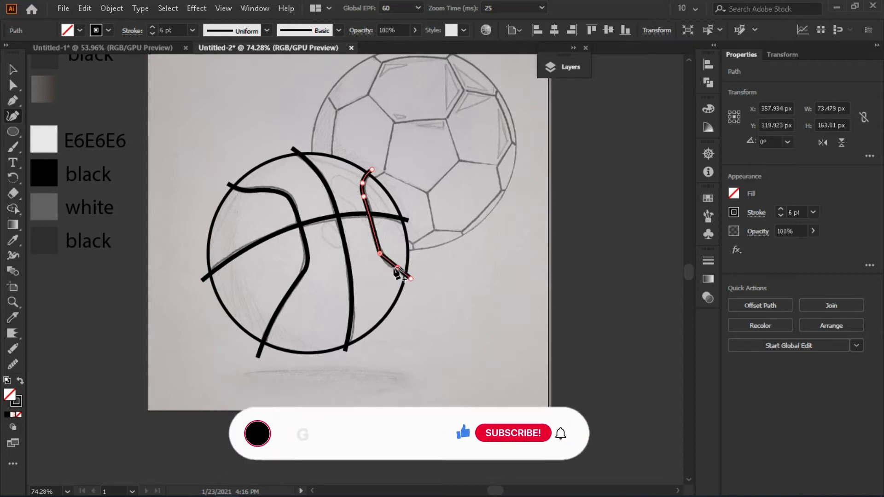
{"action": "left_click", "coordinate": [401, 270]}
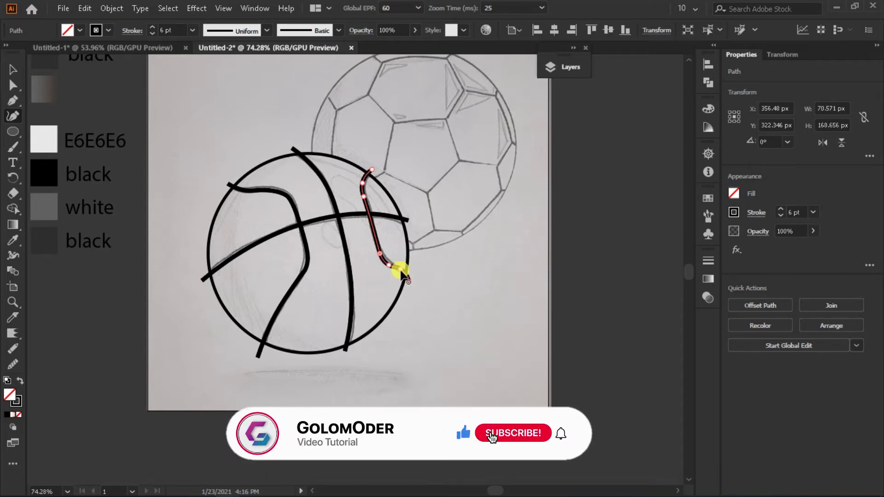
{"action": "left_click_drag", "start_coordinate": [381, 254], "coordinate": [382, 250]}
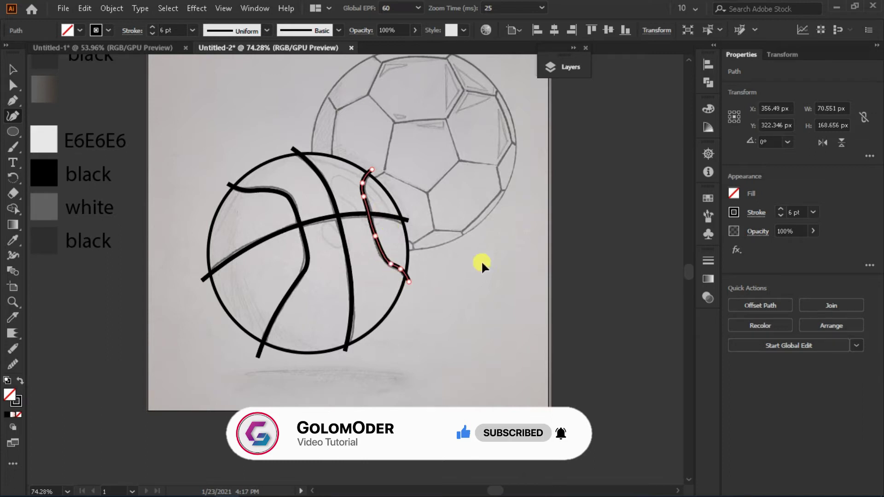
{"action": "key", "text": "Escape"}
{"action": "left_click", "coordinate": [12, 69]}
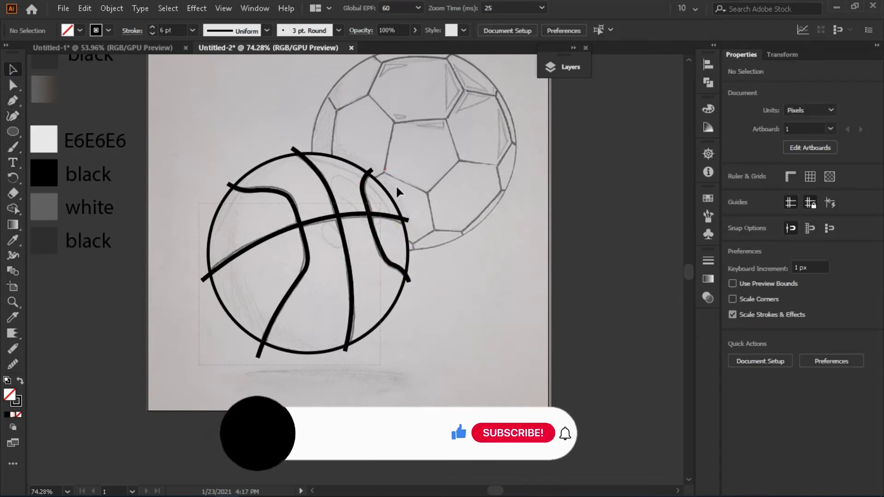
Trim off the three seam ends sticking outside the ball with the Shape Builder.
{"action": "left_click_drag", "start_coordinate": [181, 359], "coordinate": [400, 150]}
{"action": "left_click", "coordinate": [11, 209]}
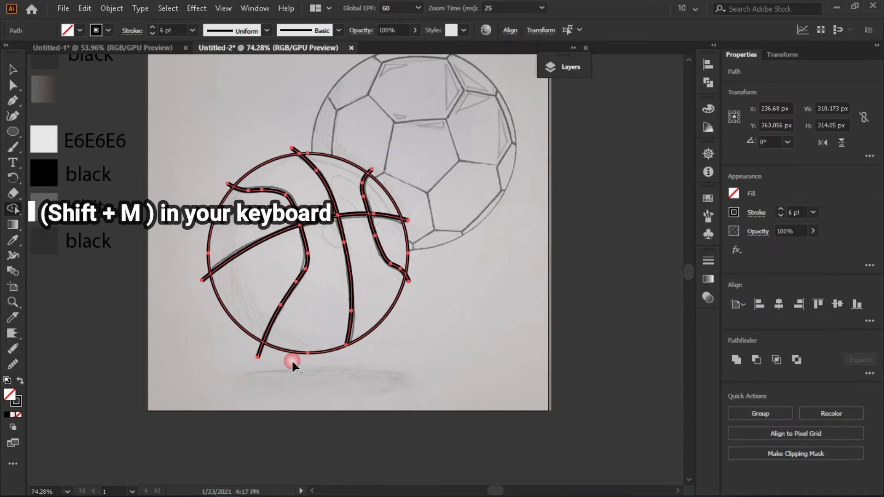
{"action": "left_click", "coordinate": [293, 150], "text": "alt"}
{"action": "left_click", "coordinate": [371, 171], "text": "alt"}
{"action": "left_click", "coordinate": [407, 280], "text": "alt"}
{"action": "key", "text": "v"}
{"action": "left_click", "coordinate": [434, 294]}
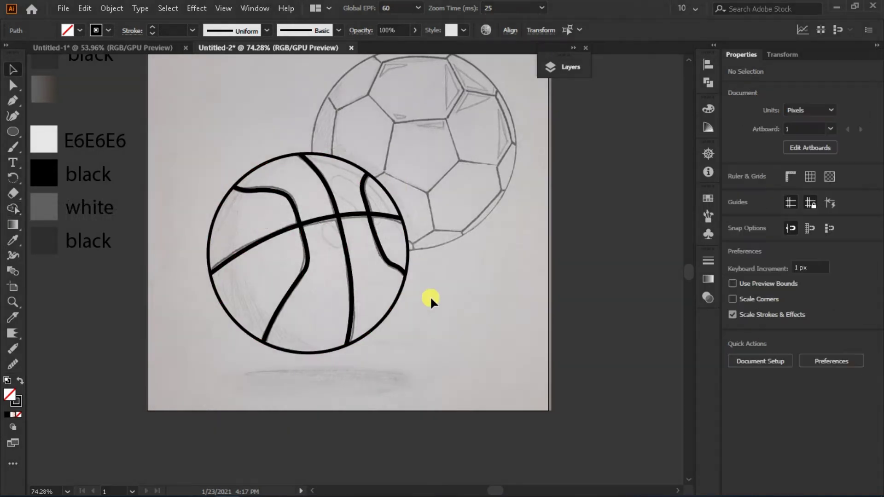
Join the basketball lines and convert them to filled shapes with Object > Path > Outline Stroke.
{"action": "left_click_drag", "start_coordinate": [368, 215], "coordinate": [373, 203]}
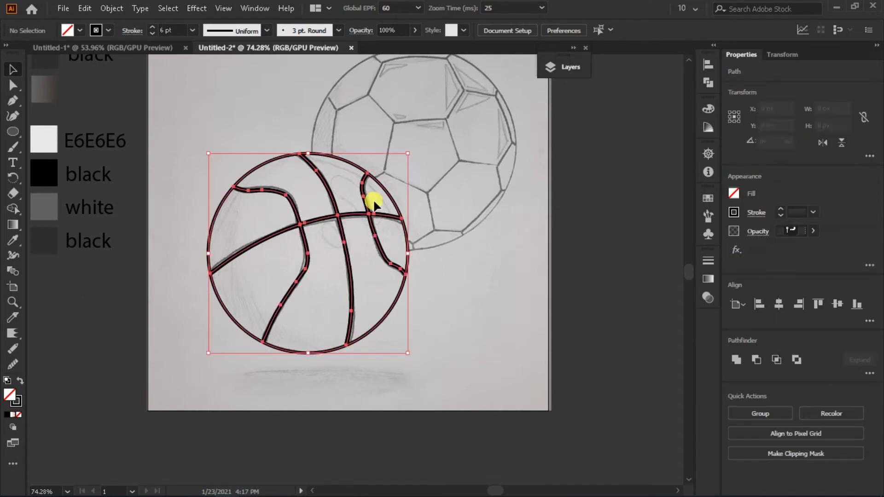
{"action": "key", "text": "ctrl+j"}
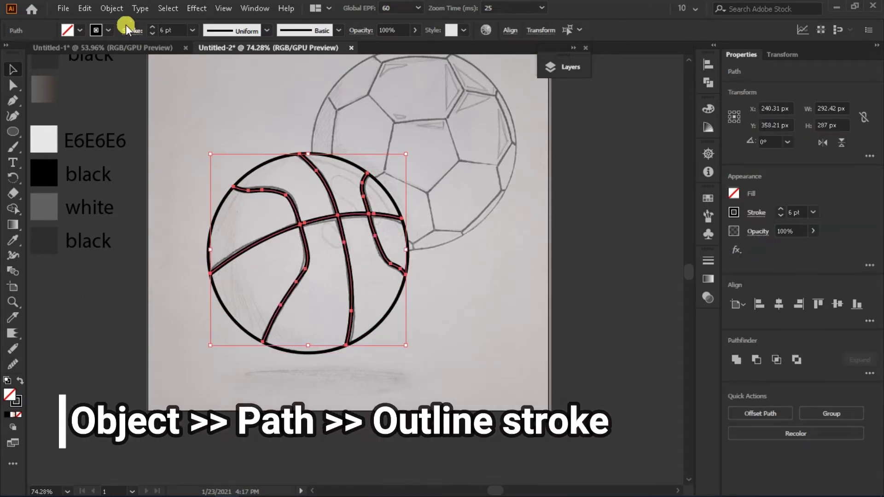
{"action": "left_click", "coordinate": [115, 8]}
{"action": "mouse_move", "coordinate": [158, 315]}
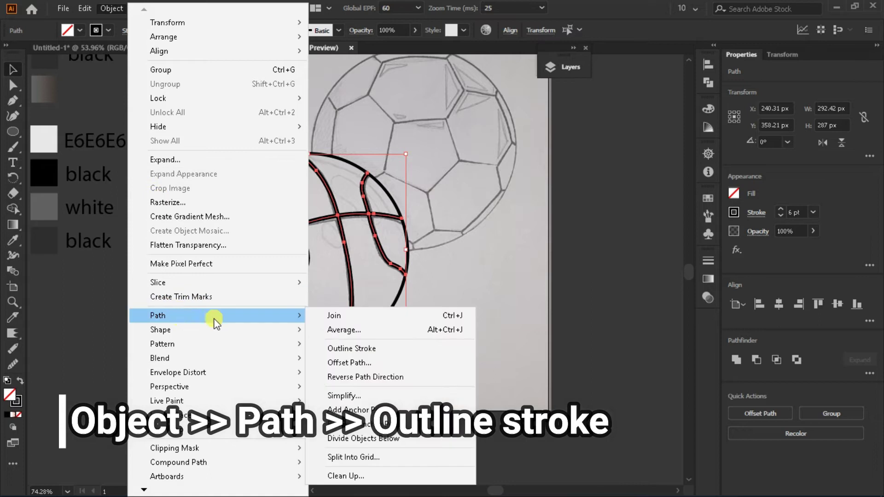
{"action": "left_click", "coordinate": [336, 345]}
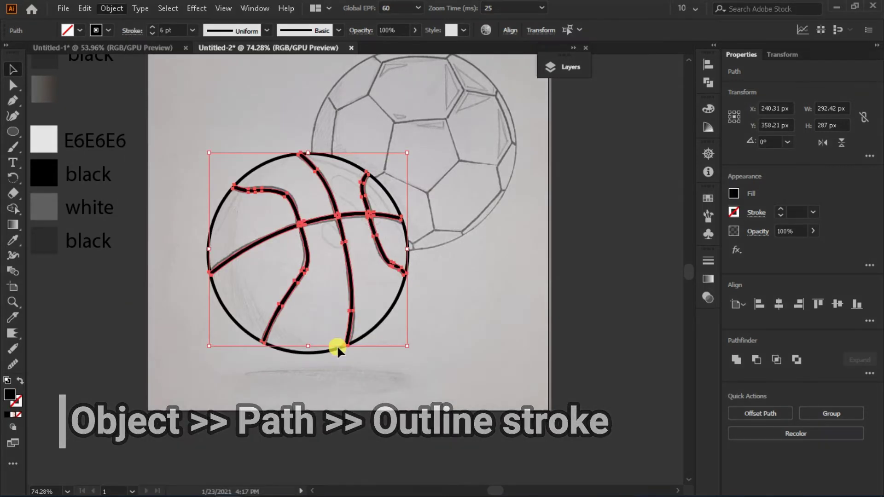
{"action": "left_click", "coordinate": [703, 84]}
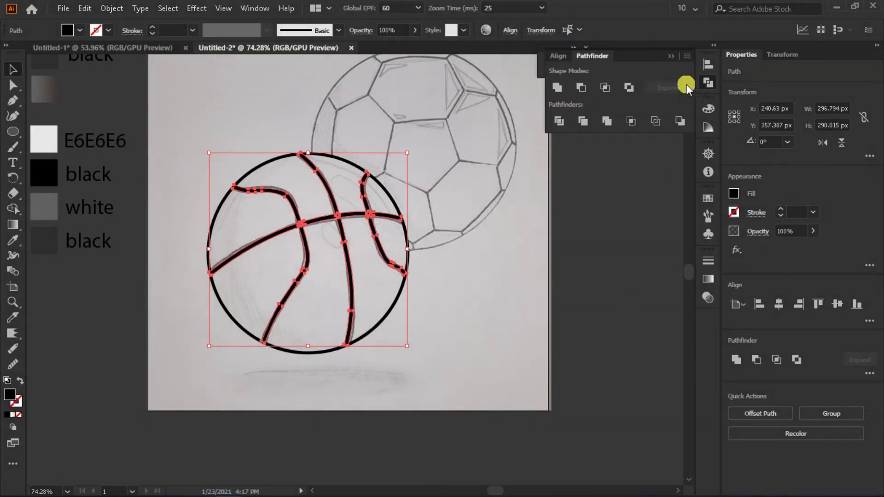
{"action": "left_click", "coordinate": [560, 87]}
{"action": "left_click", "coordinate": [609, 141]}
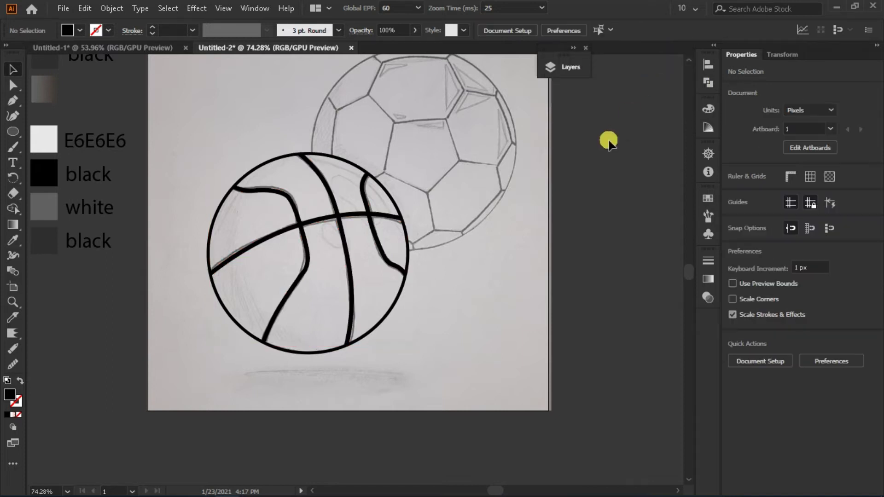
{"action": "left_click_drag", "start_coordinate": [221, 355], "coordinate": [415, 138]}
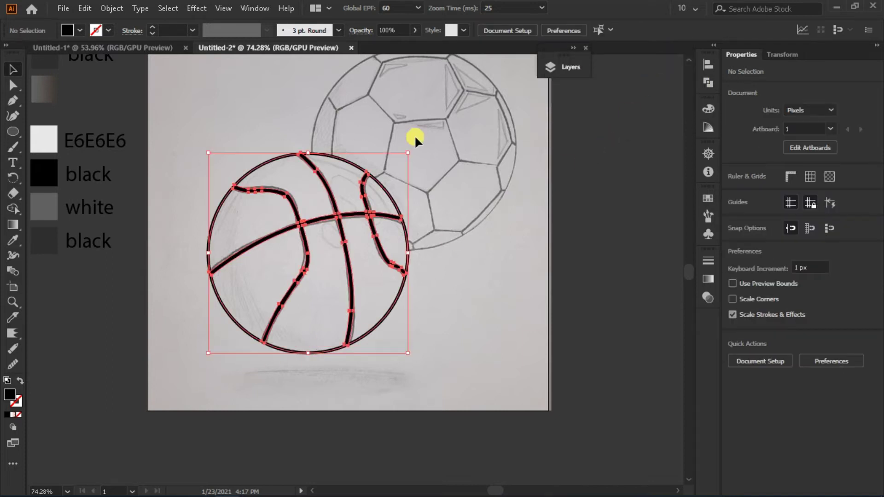
Set up a 'basketball' layer above a new 'color' layer holding a copy of the outlines.
{"action": "left_click", "coordinate": [567, 65]}
{"action": "left_click", "coordinate": [654, 392]}
{"action": "left_click", "coordinate": [620, 88]}
{"action": "type", "text": "basketball"}
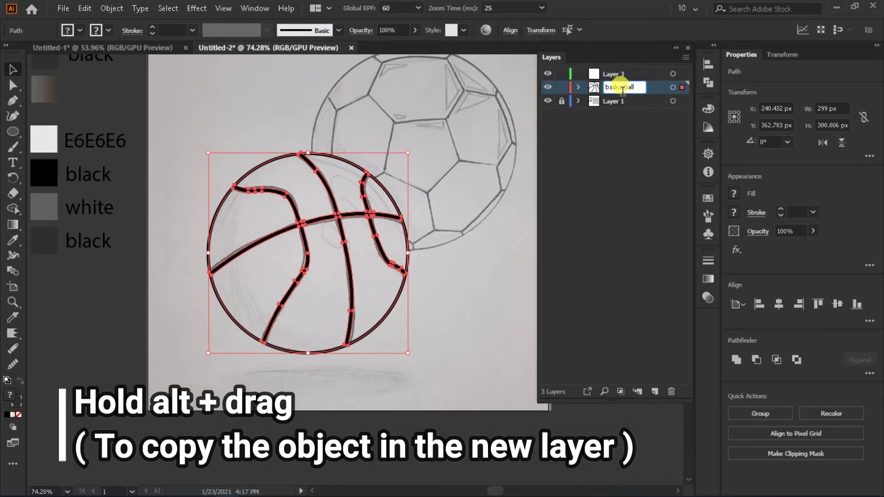
{"action": "double_click", "coordinate": [622, 73]}
{"action": "type", "text": "color"}
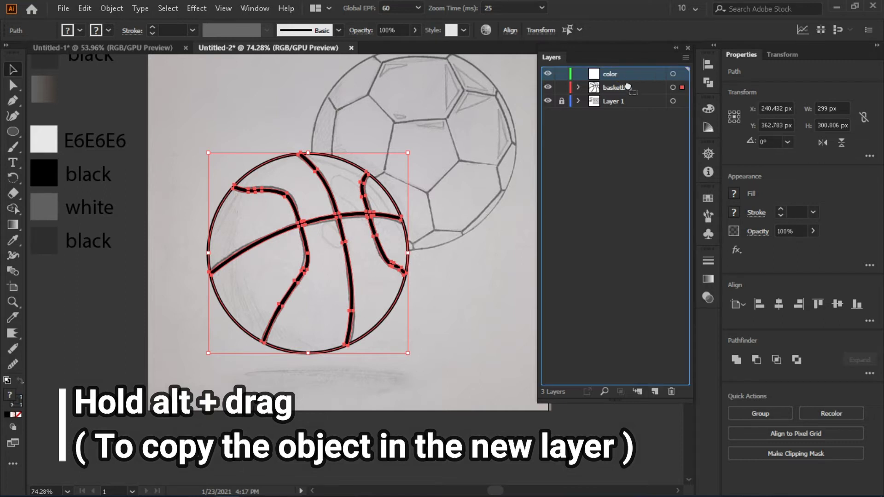
{"action": "left_click_drag", "start_coordinate": [622, 74], "coordinate": [621, 92]}
{"action": "left_click_drag", "start_coordinate": [682, 73], "coordinate": [682, 88]}
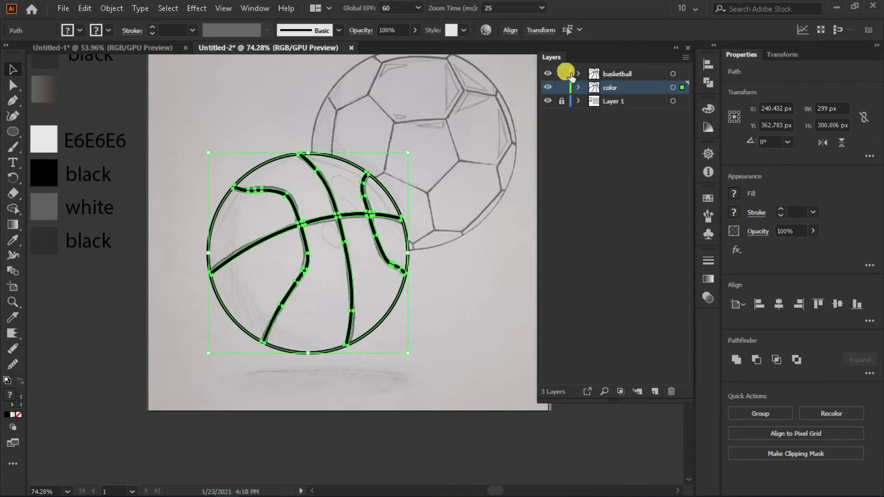
{"action": "left_click", "coordinate": [676, 47]}
{"action": "left_click", "coordinate": [417, 233]}
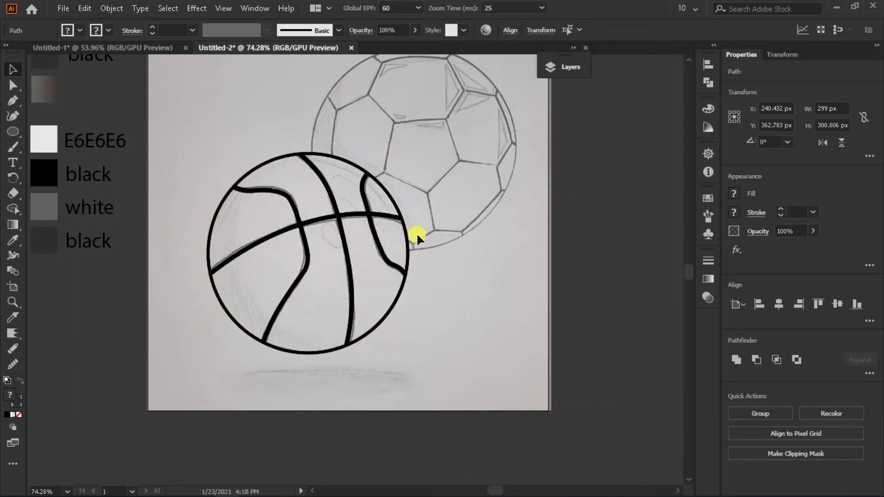
{"action": "left_click", "coordinate": [372, 209]}
{"action": "left_click", "coordinate": [447, 261]}
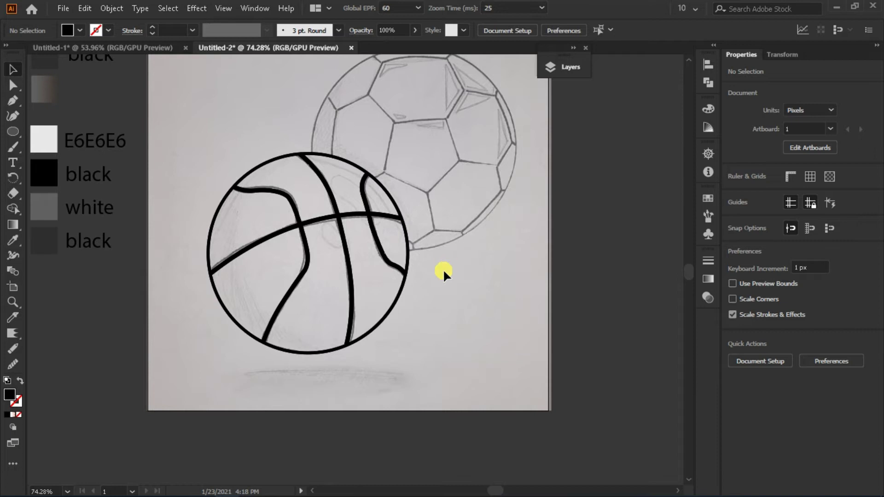
Fill the basketball's outer circle with the F15A24 orange swatch.
{"action": "left_click", "coordinate": [397, 298]}
{"action": "key", "text": "ctrl+minus"}
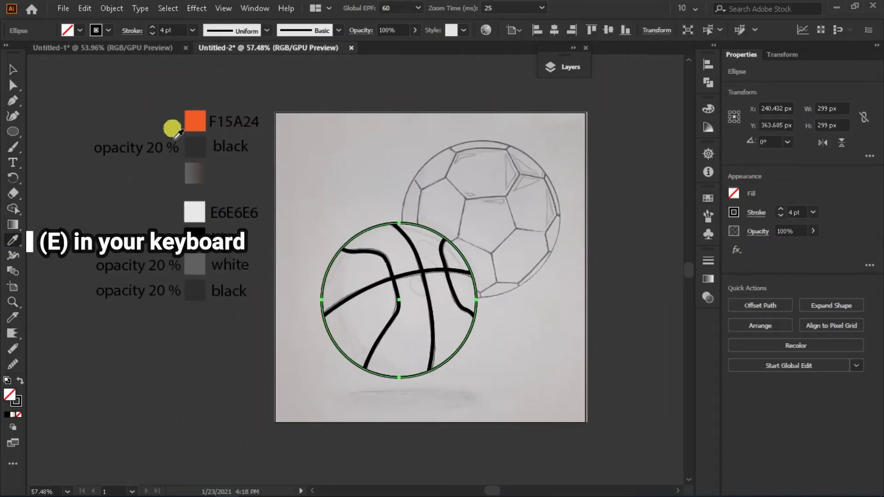
{"action": "left_click", "coordinate": [195, 121]}
{"action": "key", "text": "v"}
{"action": "left_click", "coordinate": [513, 352]}
Paste a copy of the orange circle in front and shift it up and to the right.
{"action": "left_click", "coordinate": [352, 312]}
{"action": "left_click", "coordinate": [87, 8]}
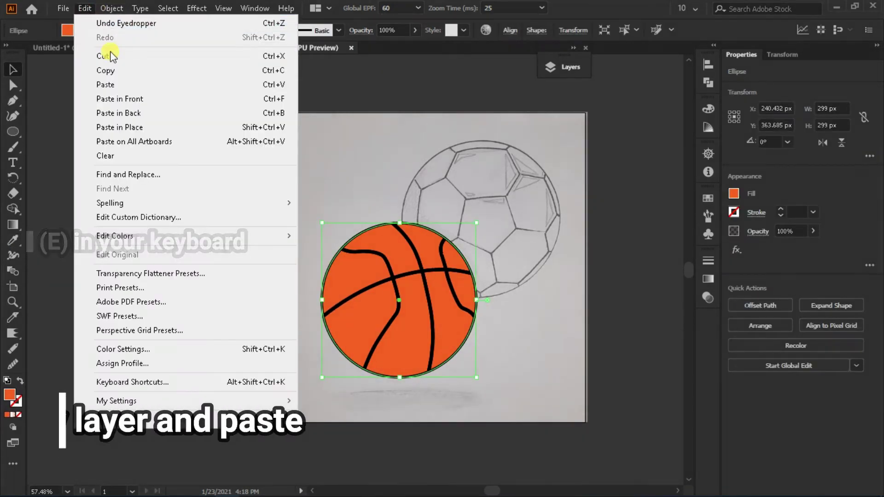
{"action": "left_click", "coordinate": [110, 70]}
{"action": "left_click", "coordinate": [89, 10]}
{"action": "left_click", "coordinate": [143, 98]}
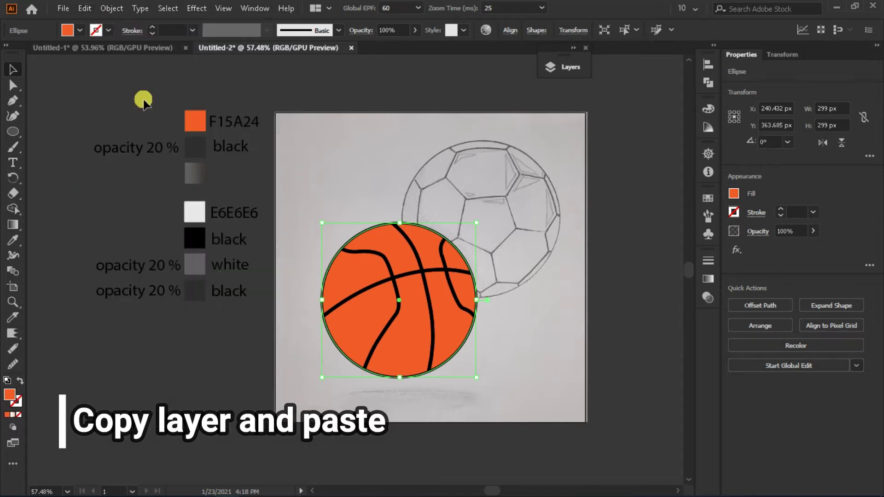
{"action": "left_click_drag", "start_coordinate": [416, 306], "coordinate": [423, 293]}
Paste another circle copy in front and select it together with the offset copy.
{"action": "left_click", "coordinate": [388, 369]}
{"action": "left_click", "coordinate": [87, 8]}
{"action": "left_click", "coordinate": [122, 101]}
{"action": "left_click", "coordinate": [457, 234], "text": "shift"}
{"action": "key", "text": "shift+m"}
Cut away the offset copy to leave a lower-left crescent filled with 20% black.
{"action": "left_click_drag", "start_coordinate": [436, 223], "coordinate": [515, 345]}
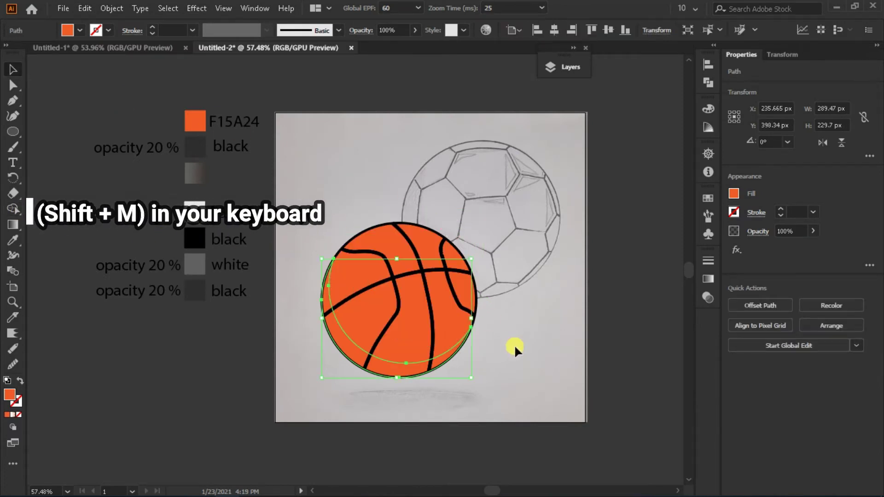
{"action": "left_click", "coordinate": [13, 239]}
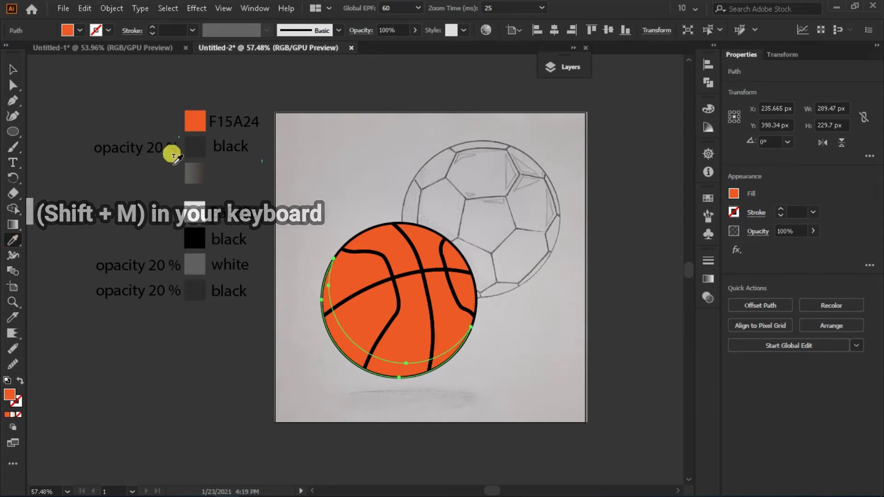
{"action": "left_click", "coordinate": [196, 157]}
{"action": "key", "text": "v"}
{"action": "left_click", "coordinate": [505, 347]}
Copy the orange circle and lock the first shading crescent in place.
{"action": "left_click", "coordinate": [452, 317]}
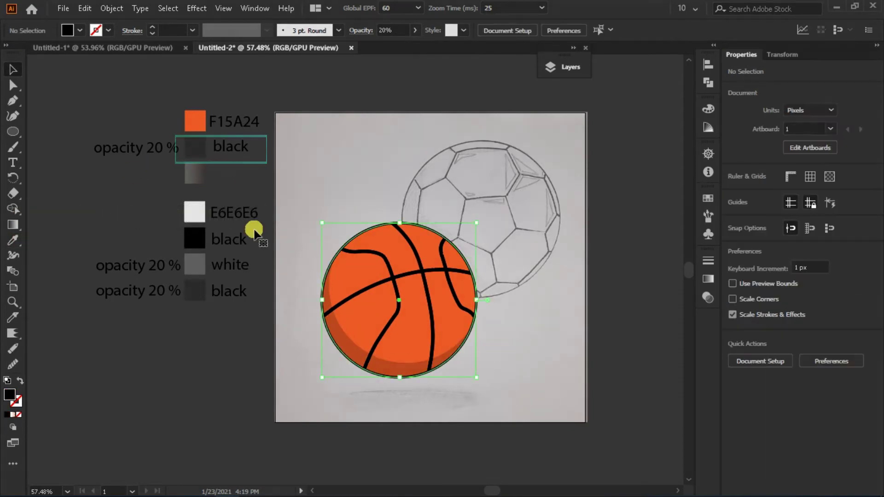
{"action": "left_click", "coordinate": [94, 10]}
{"action": "left_click", "coordinate": [123, 106]}
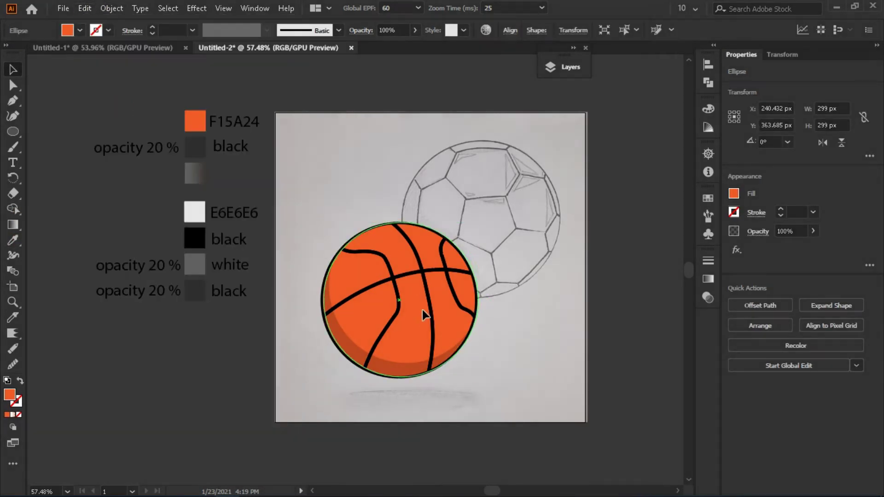
{"action": "left_click_drag", "start_coordinate": [421, 311], "coordinate": [422, 311]}
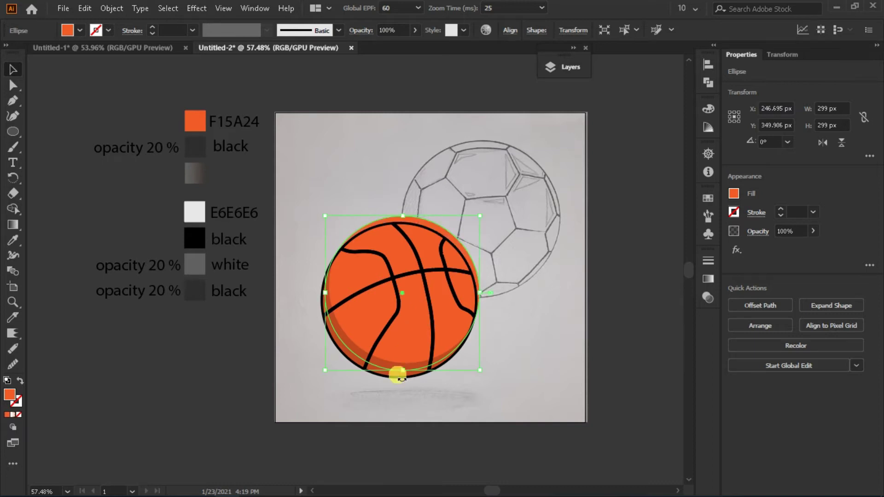
{"action": "left_click", "coordinate": [396, 373]}
{"action": "left_click", "coordinate": [111, 8]}
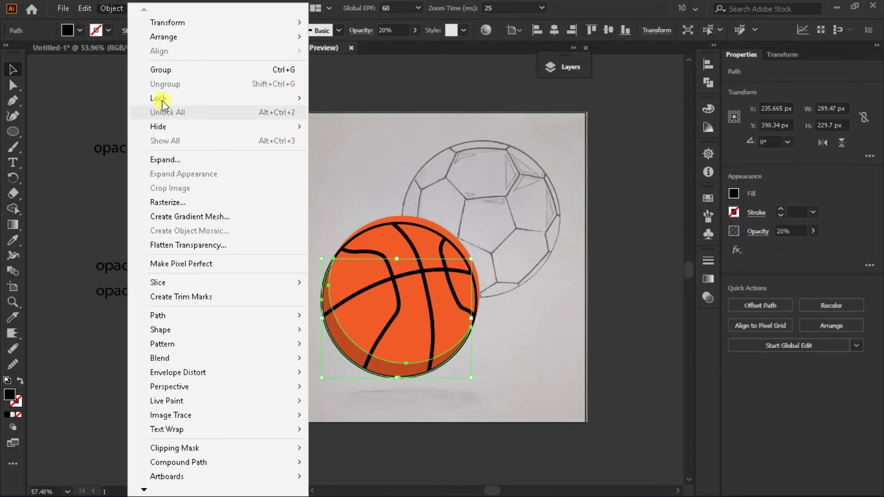
{"action": "left_click", "coordinate": [350, 98]}
Cut a second thin lower crescent from an offset circle copy and fill it with 20% black.
{"action": "left_click", "coordinate": [405, 291]}
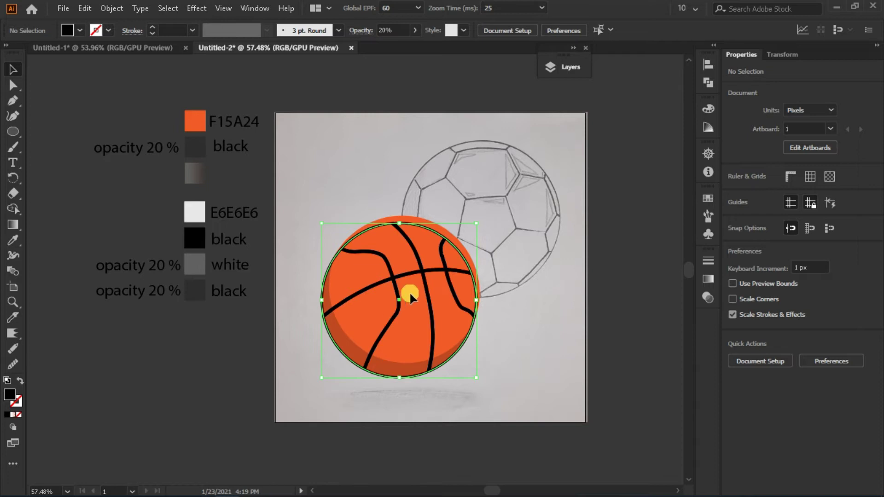
{"action": "left_click", "coordinate": [92, 8]}
{"action": "left_click", "coordinate": [131, 101]}
{"action": "left_click_drag", "start_coordinate": [450, 237], "coordinate": [454, 233]}
{"action": "left_click", "coordinate": [13, 211]}
{"action": "left_click", "coordinate": [355, 285], "text": "alt"}
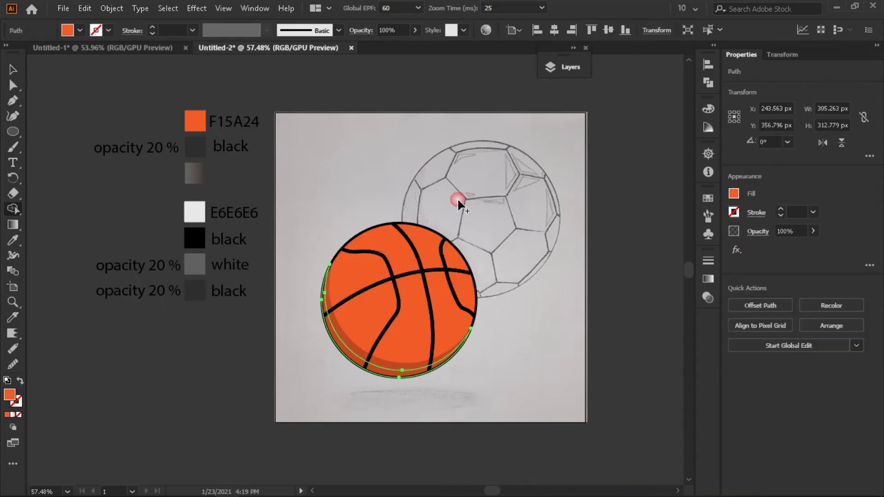
{"action": "left_click", "coordinate": [197, 157]}
{"action": "key", "text": "v"}
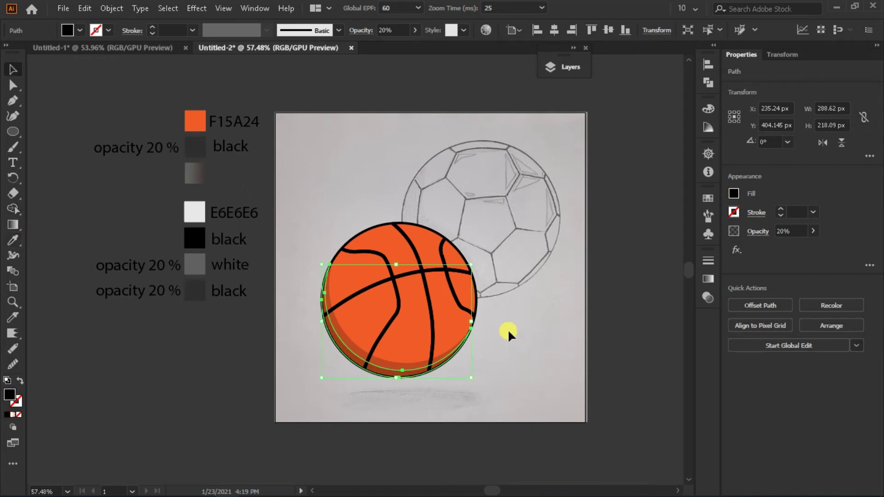
{"action": "left_click", "coordinate": [508, 329]}
{"action": "key", "text": "z"}
{"action": "left_click", "coordinate": [417, 260]}
Draw an oval highlight shape along the basketball's upper-right edge.
{"action": "key", "text": "p"}
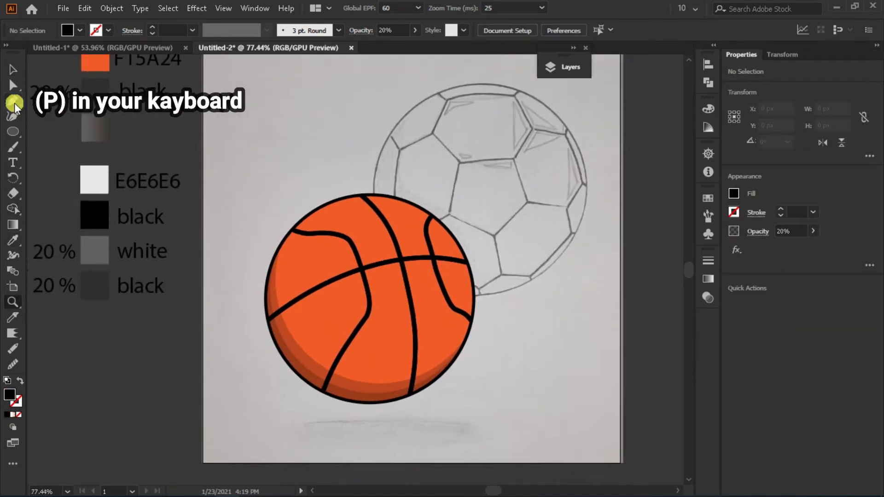
{"action": "left_click", "coordinate": [390, 197]}
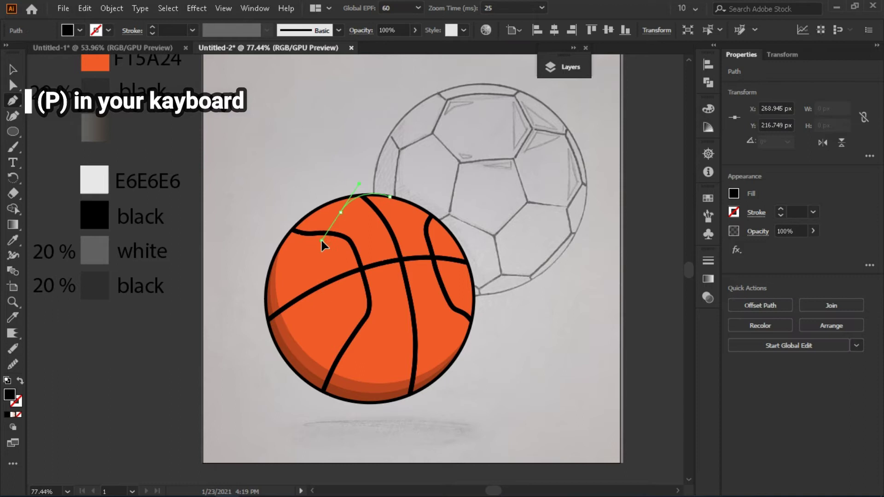
{"action": "left_click", "coordinate": [370, 281]}
{"action": "left_click_drag", "start_coordinate": [474, 295], "coordinate": [509, 274]}
{"action": "key", "text": "shift+grave"}
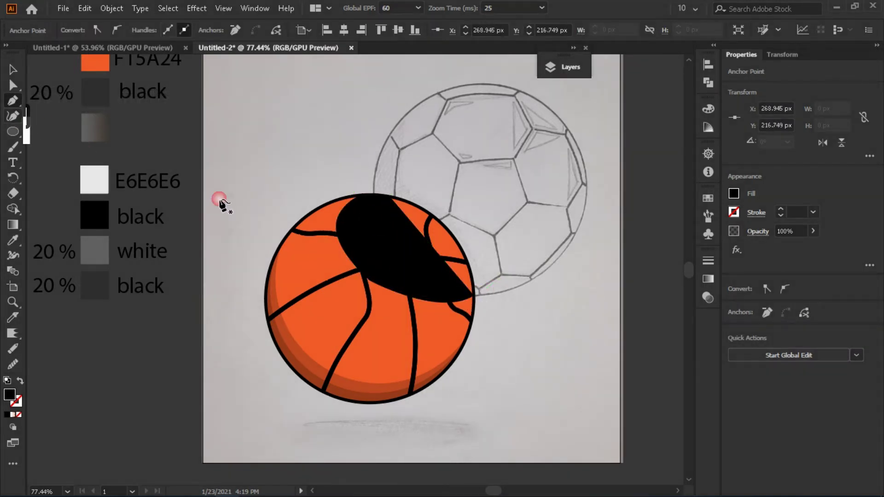
{"action": "left_click", "coordinate": [452, 236]}
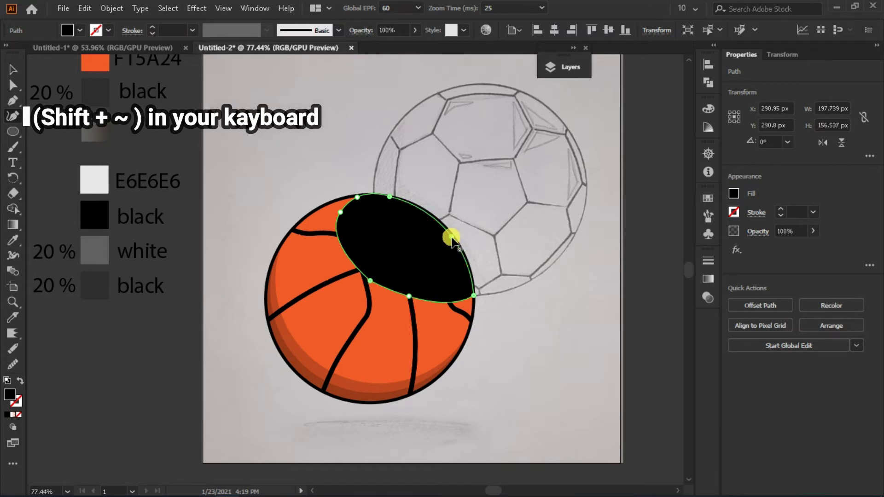
Fill the oval with the 20% white gradient swatch, running diagonally down-left.
{"action": "key", "text": "i"}
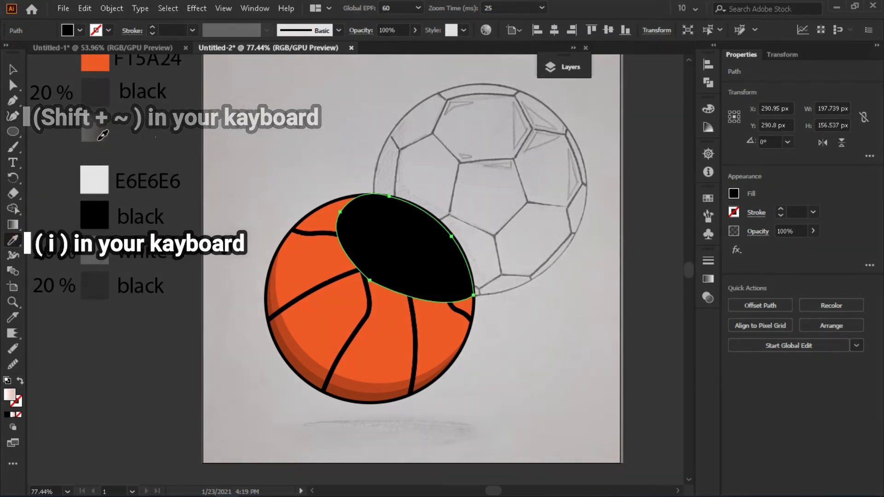
{"action": "left_click", "coordinate": [95, 130]}
{"action": "key", "text": "v"}
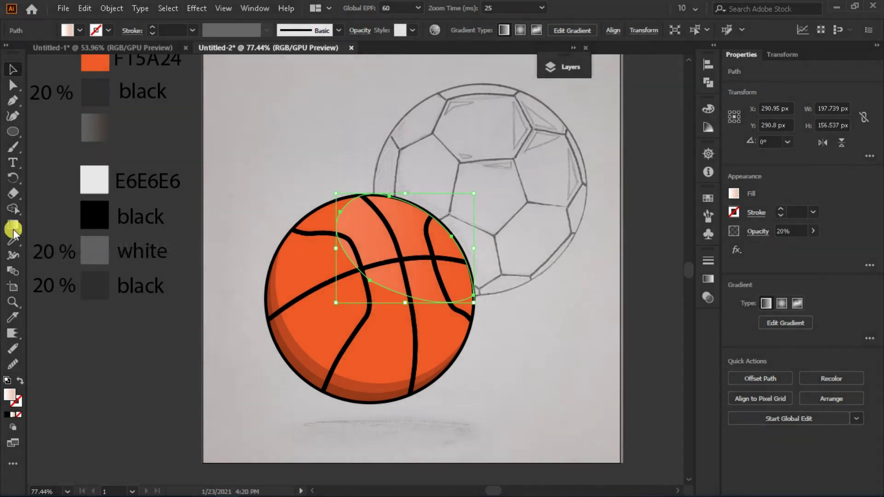
{"action": "key", "text": "g"}
{"action": "left_click_drag", "start_coordinate": [442, 204], "coordinate": [405, 265]}
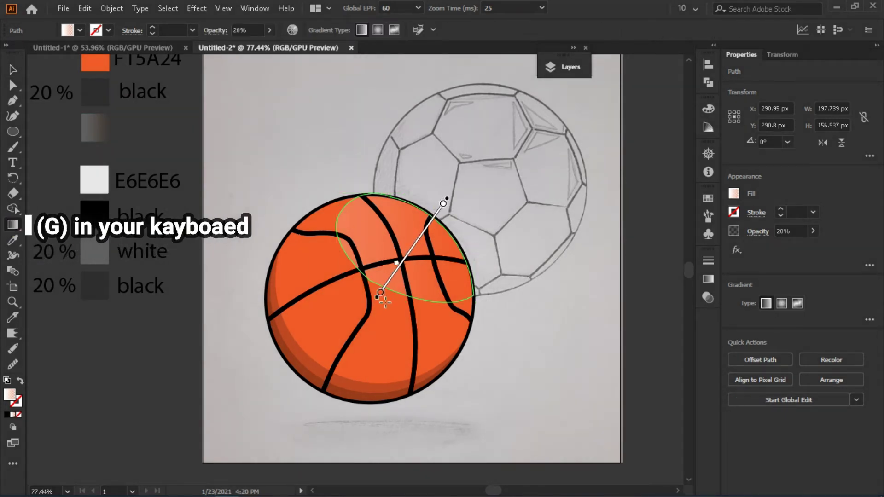
{"action": "left_click_drag", "start_coordinate": [385, 301], "coordinate": [381, 306]}
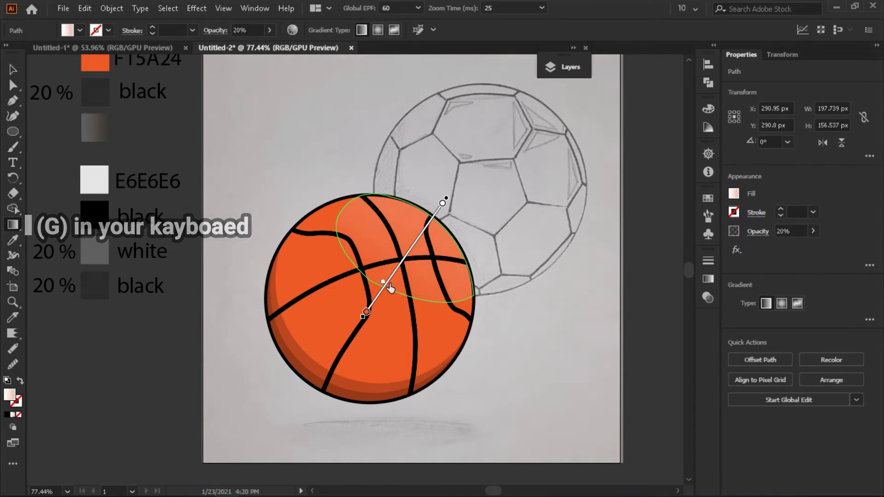
{"action": "key", "text": "v"}
{"action": "left_click", "coordinate": [557, 334]}
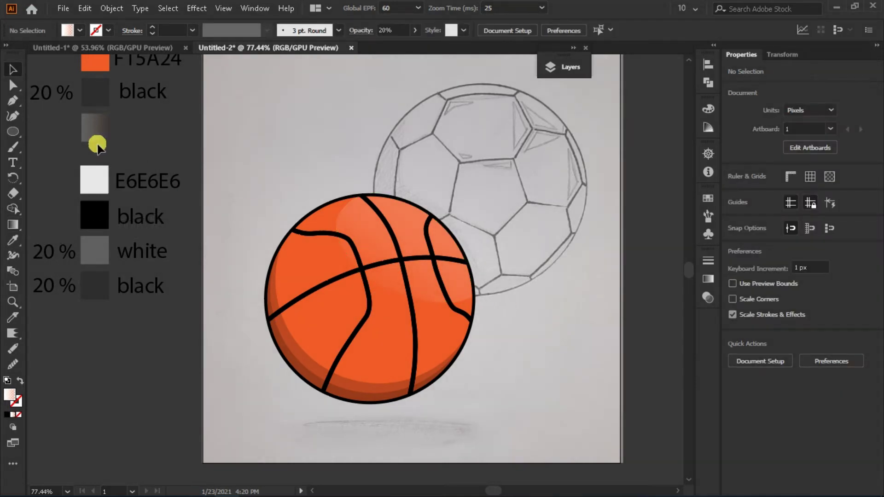
Draw a second curved highlight shape near the top of the ball.
{"action": "left_click", "coordinate": [395, 199]}
{"action": "left_click", "coordinate": [362, 208]}
{"action": "left_click", "coordinate": [369, 242]}
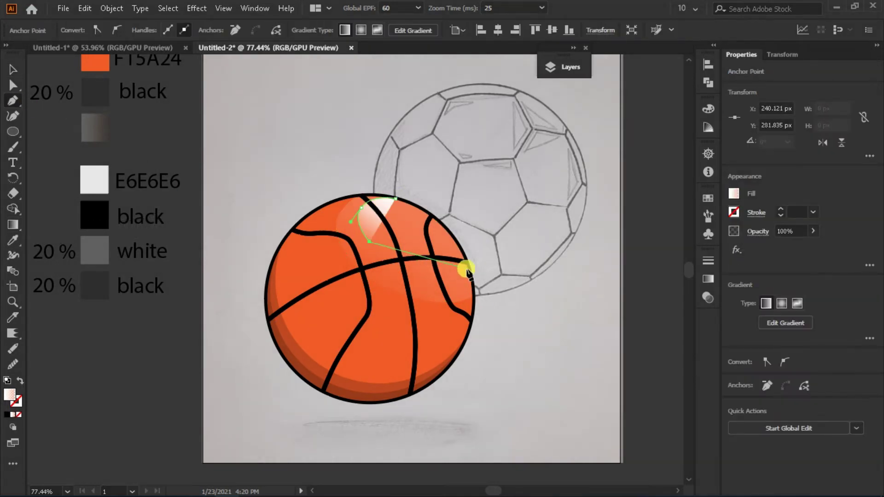
{"action": "left_click_drag", "start_coordinate": [466, 264], "coordinate": [499, 251]}
{"action": "key", "text": "shift+grave"}
{"action": "left_click", "coordinate": [440, 222]}
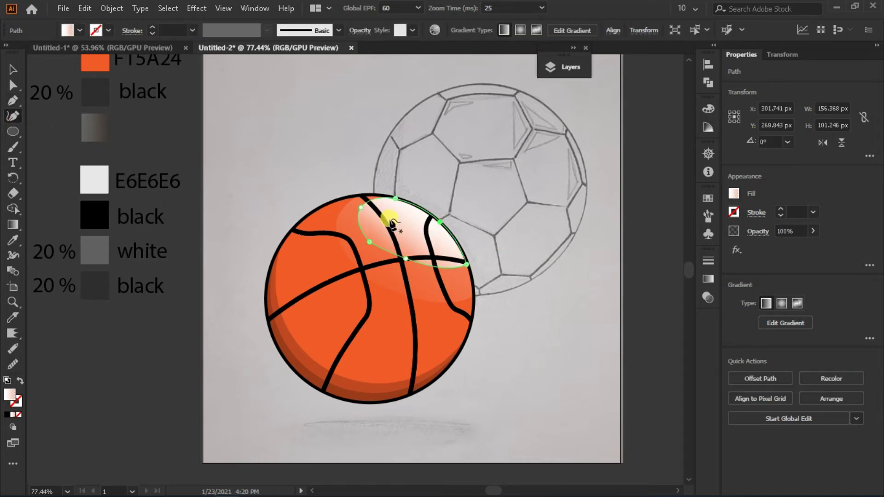
Give the second highlight the same 20% white gradient.
{"action": "left_click", "coordinate": [88, 134]}
{"action": "left_click", "coordinate": [14, 225]}
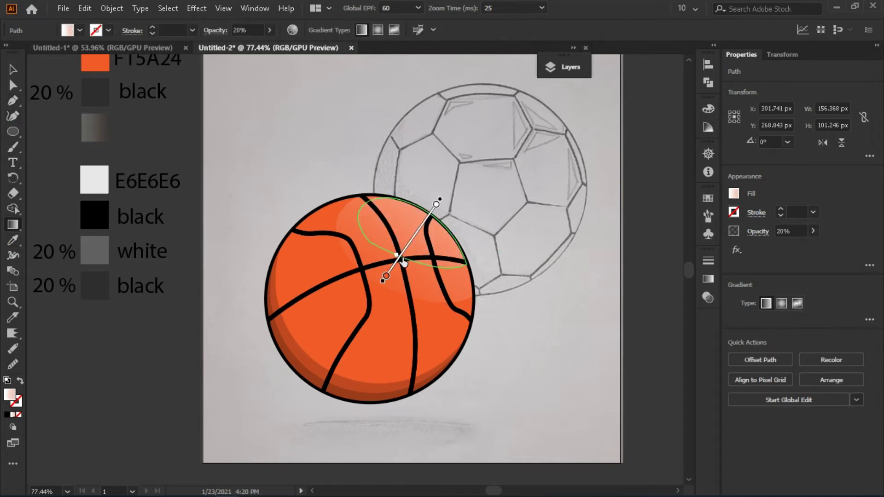
{"action": "key", "text": "v"}
{"action": "left_click", "coordinate": [561, 325]}
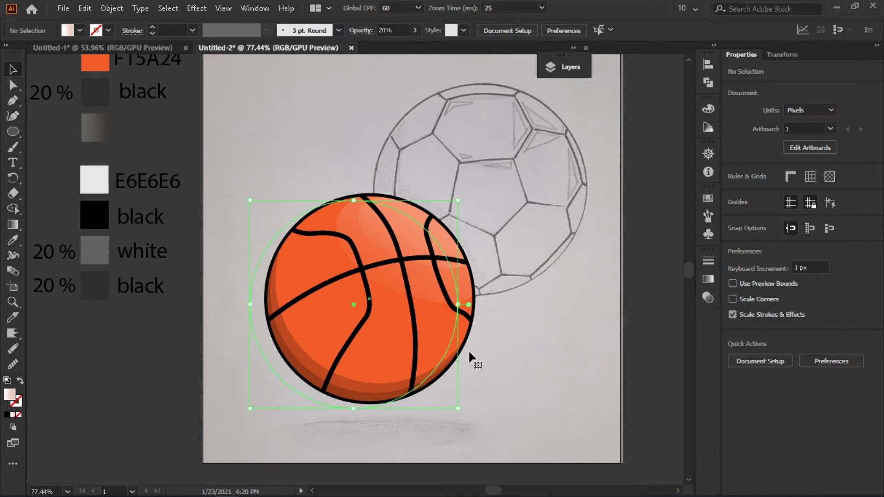
{"action": "left_click", "coordinate": [415, 335]}
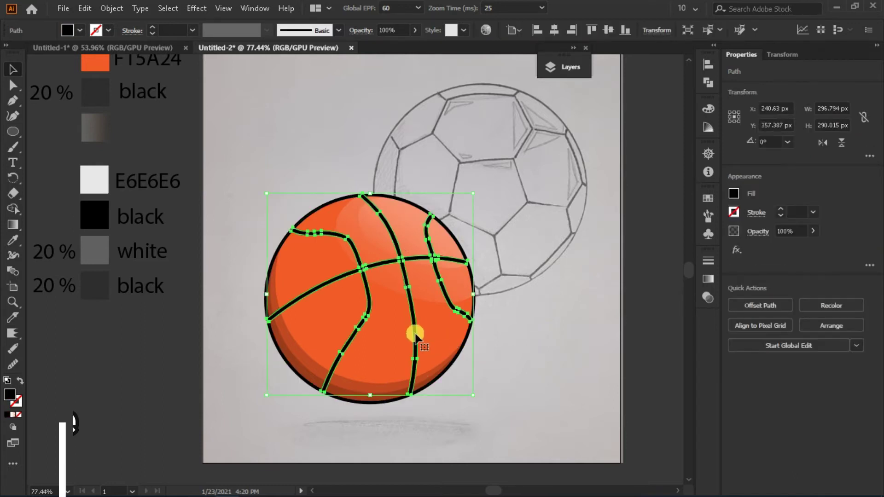
Copy the black seam paths and paste the copy in front.
{"action": "left_click", "coordinate": [84, 8]}
{"action": "left_click", "coordinate": [106, 70]}
{"action": "left_click", "coordinate": [85, 7]}
{"action": "left_click", "coordinate": [120, 99]}
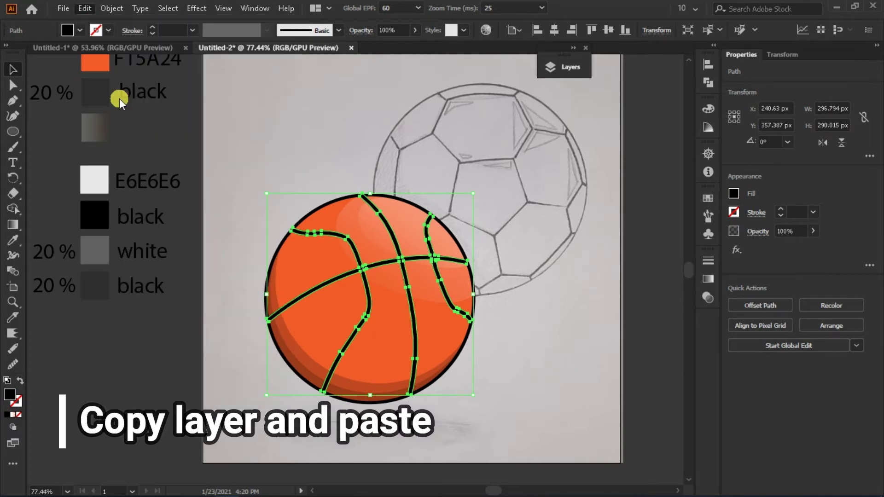
{"action": "left_click", "coordinate": [411, 322], "text": "shift"}
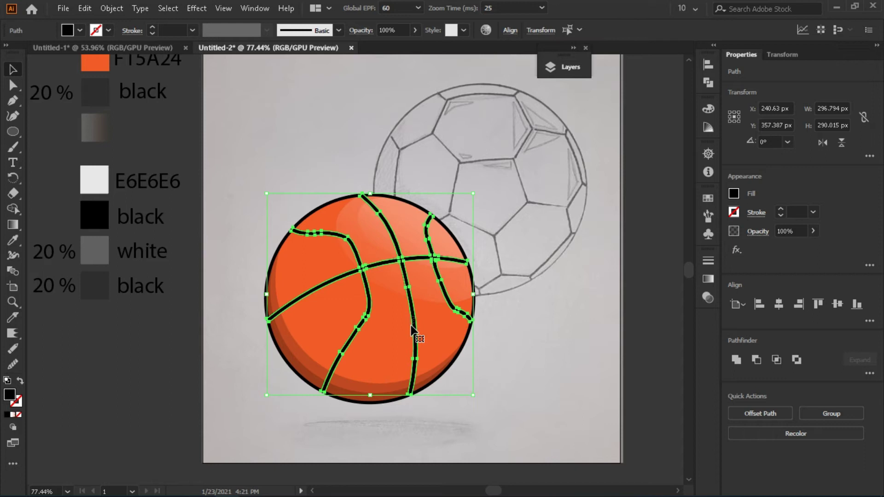
Offset the seam copy slightly down-left and colour it E6E6E6 at 50% opacity.
{"action": "left_click_drag", "start_coordinate": [400, 268], "coordinate": [404, 272]}
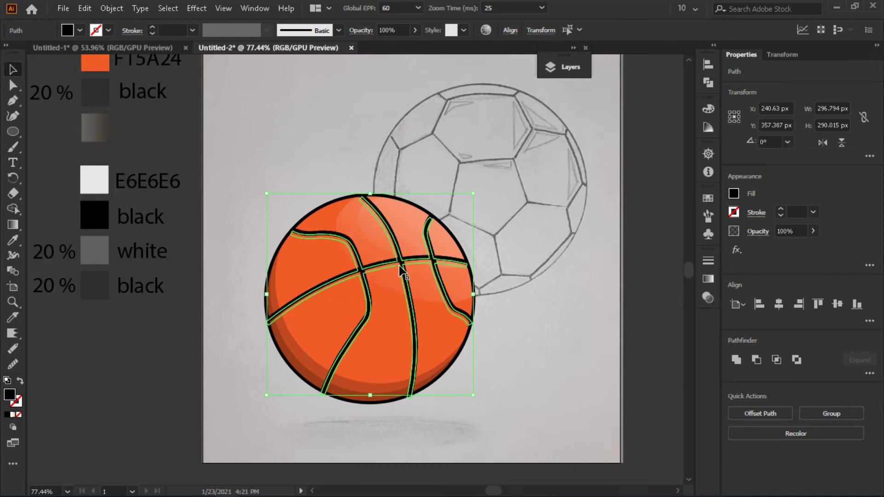
{"action": "left_click", "coordinate": [98, 189]}
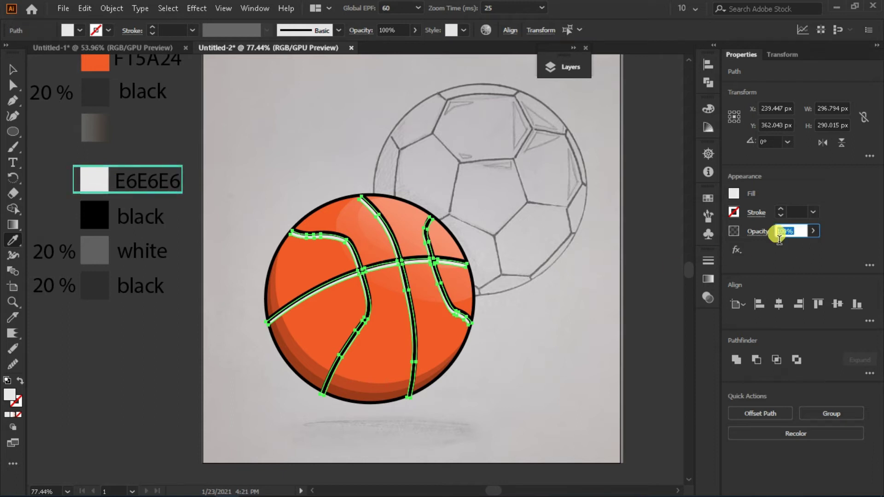
{"action": "type", "text": "50"}
{"action": "left_click", "coordinate": [13, 69]}
{"action": "left_click", "coordinate": [553, 364]}
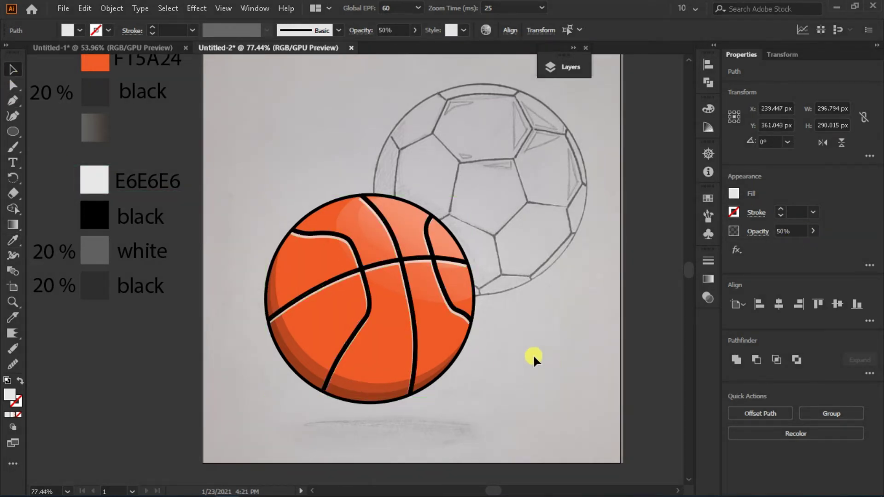
Inspect the seam highlights by selecting the seams and zooming in on the basketball.
{"action": "left_click", "coordinate": [374, 268]}
{"action": "left_click", "coordinate": [340, 288]}
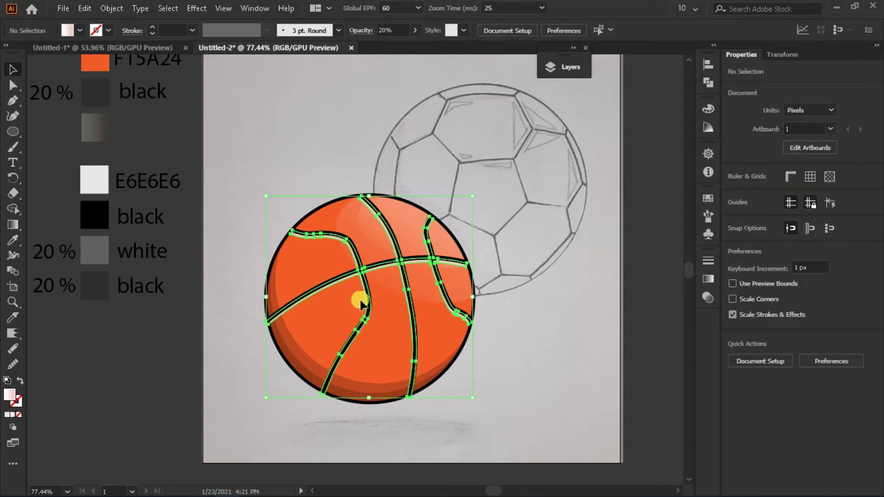
{"action": "left_click", "coordinate": [526, 318]}
{"action": "key", "text": "z"}
{"action": "mouse_move", "coordinate": [510, 267]}
{"action": "left_mouse_down"}
{"action": "mouse_move", "coordinate": [442, 325]}
{"action": "mouse_move", "coordinate": [459, 294]}
{"action": "left_mouse_up"}
{"action": "left_click_drag", "start_coordinate": [367, 296], "coordinate": [413, 329]}
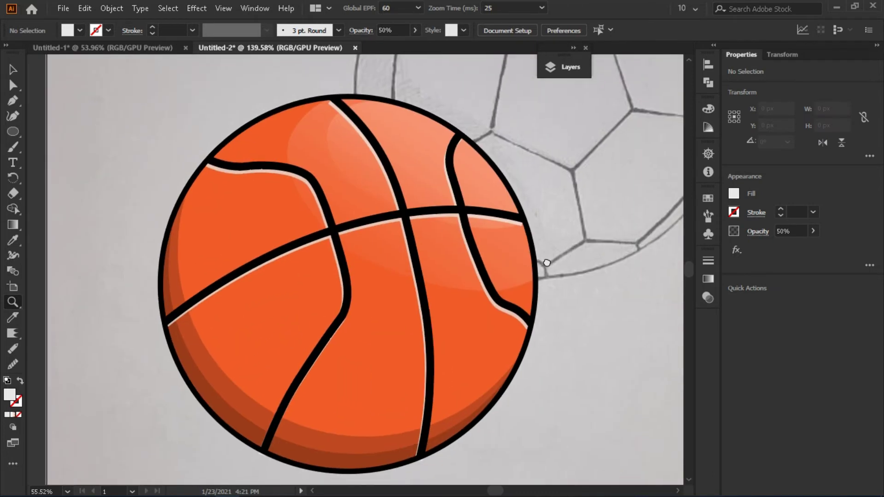
{"action": "key", "text": "v"}
{"action": "left_click", "coordinate": [310, 250]}
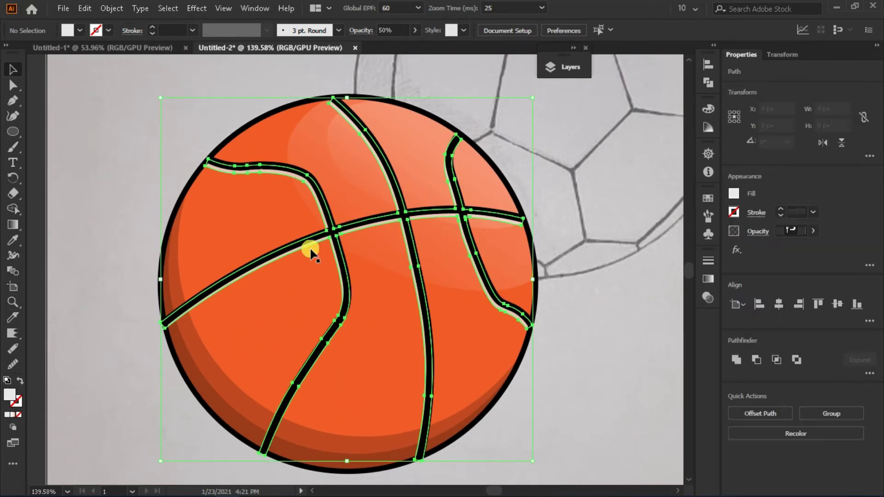
{"action": "left_click", "coordinate": [597, 317]}
Lock the existing layers and add a new top layer named 'football'.
{"action": "key", "text": "z"}
{"action": "left_click_drag", "start_coordinate": [467, 320], "coordinate": [418, 340]}
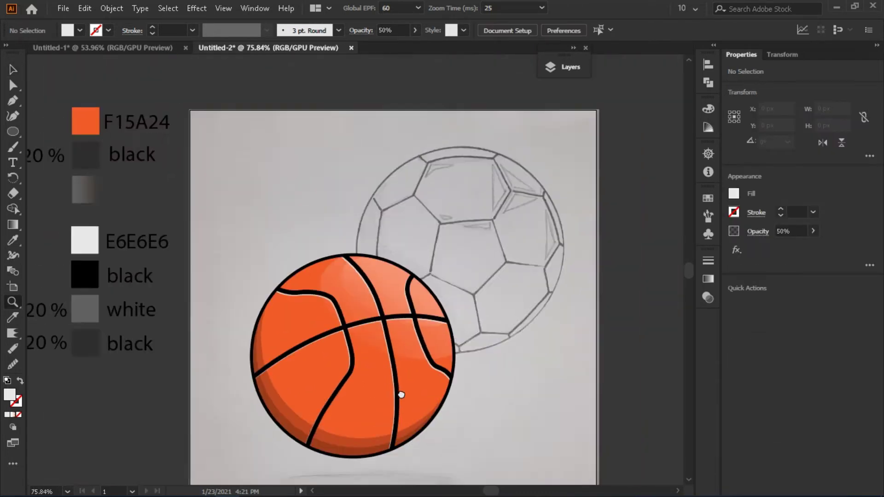
{"action": "key", "text": "v"}
{"action": "left_click", "coordinate": [548, 69]}
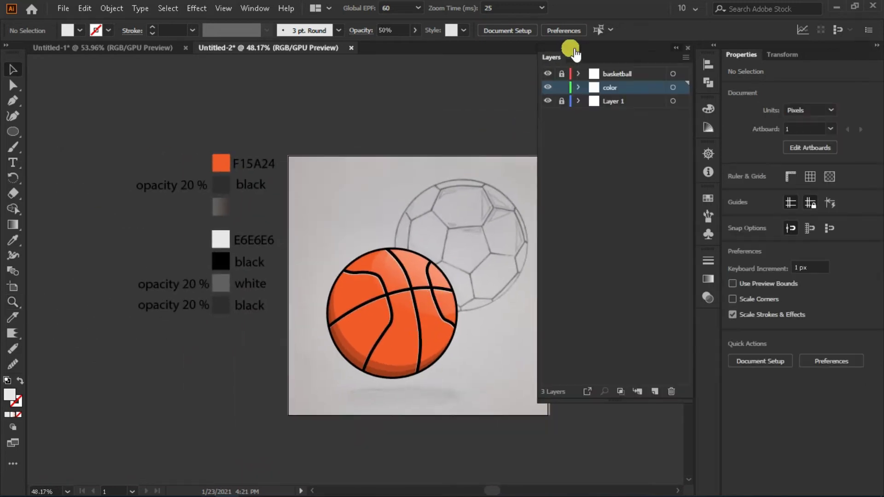
{"action": "left_click", "coordinate": [562, 88]}
{"action": "left_click", "coordinate": [654, 391]}
{"action": "double_click", "coordinate": [618, 75]}
{"action": "type", "text": "football"}
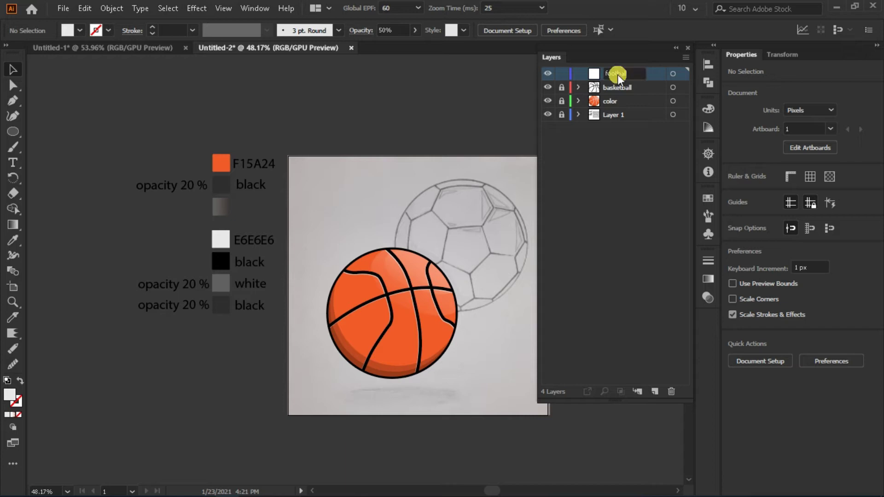
Hide the color layer and zoom in on the ball sketches.
{"action": "left_click", "coordinate": [549, 100]}
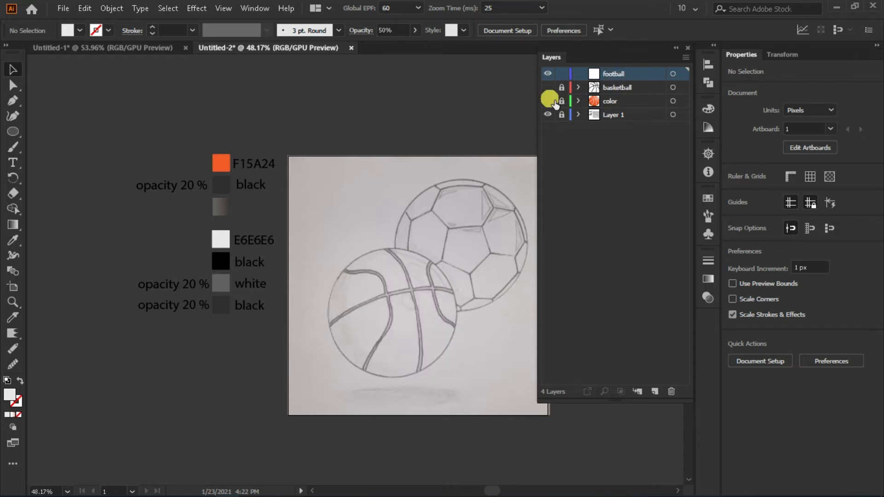
{"action": "left_click", "coordinate": [676, 47]}
{"action": "key", "text": "z"}
{"action": "left_click_drag", "start_coordinate": [350, 237], "coordinate": [465, 222]}
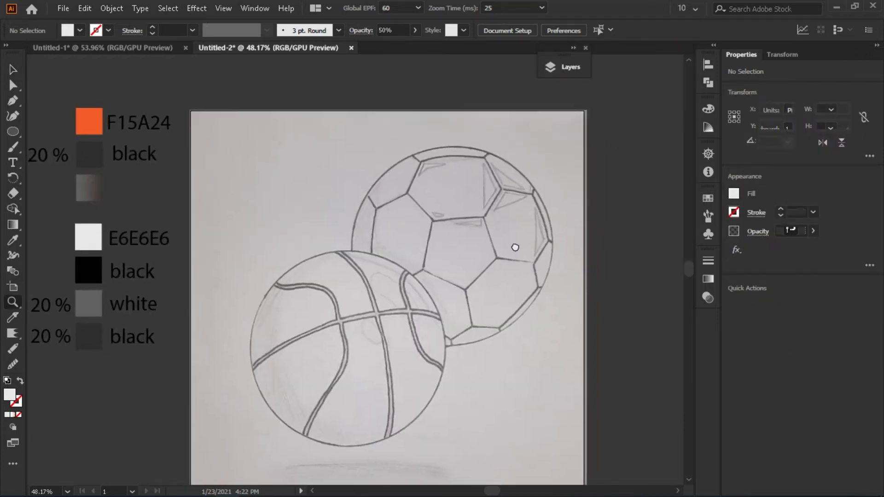
{"action": "key", "text": "l"}
{"action": "left_click", "coordinate": [460, 197]}
{"action": "key", "text": "Escape"}
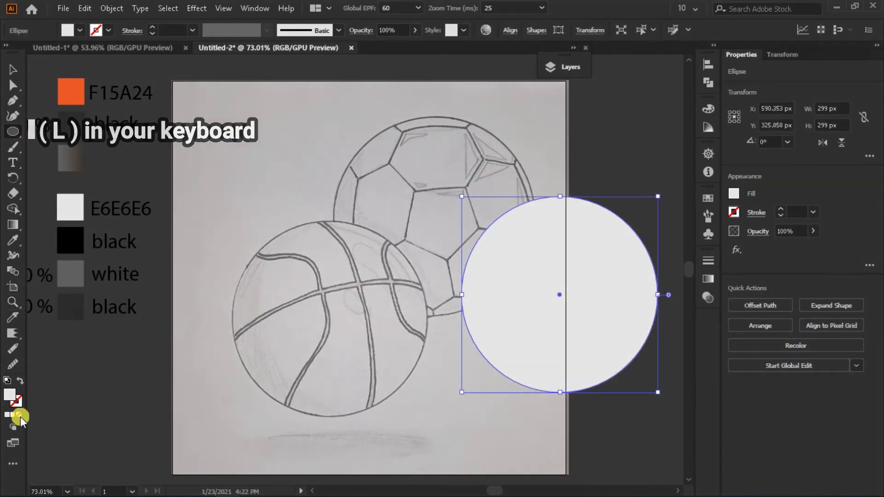
{"action": "left_click", "coordinate": [19, 415]}
{"action": "left_click", "coordinate": [734, 212]}
{"action": "left_click", "coordinate": [624, 253]}
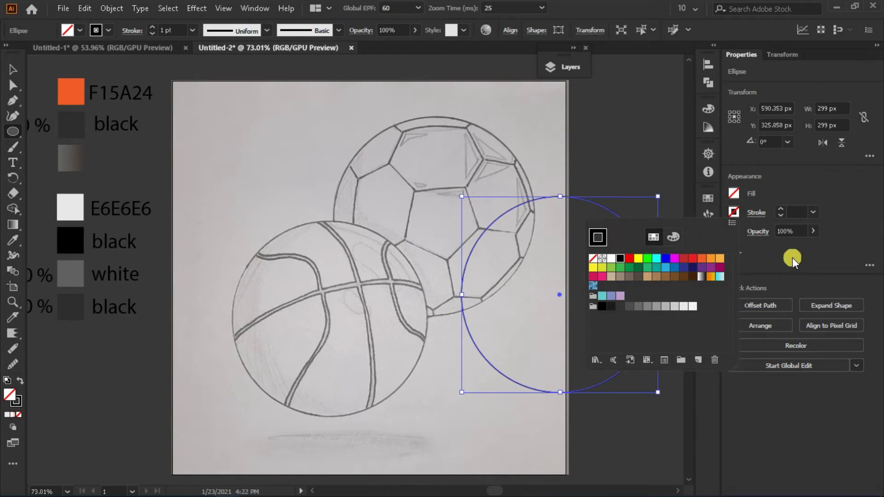
{"action": "left_click", "coordinate": [789, 257]}
{"action": "type", "text": "6"}
{"action": "key", "text": "Return"}
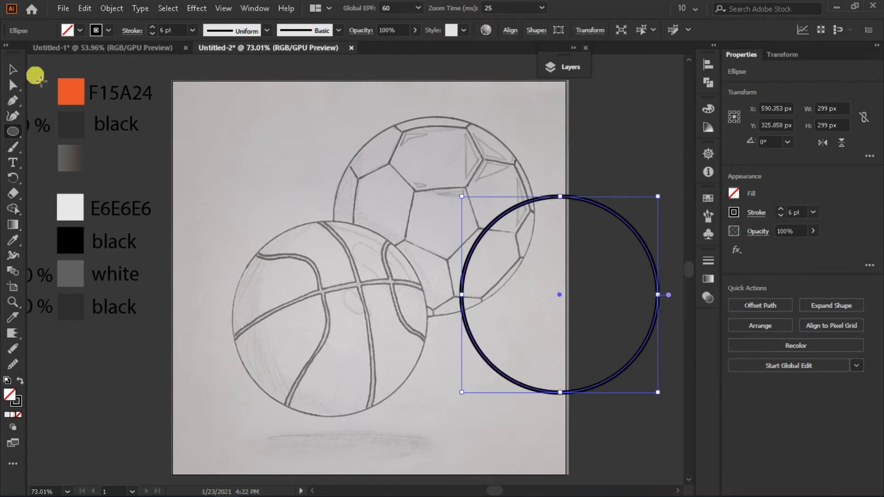
{"action": "left_click", "coordinate": [17, 73]}
{"action": "left_click", "coordinate": [495, 217]}
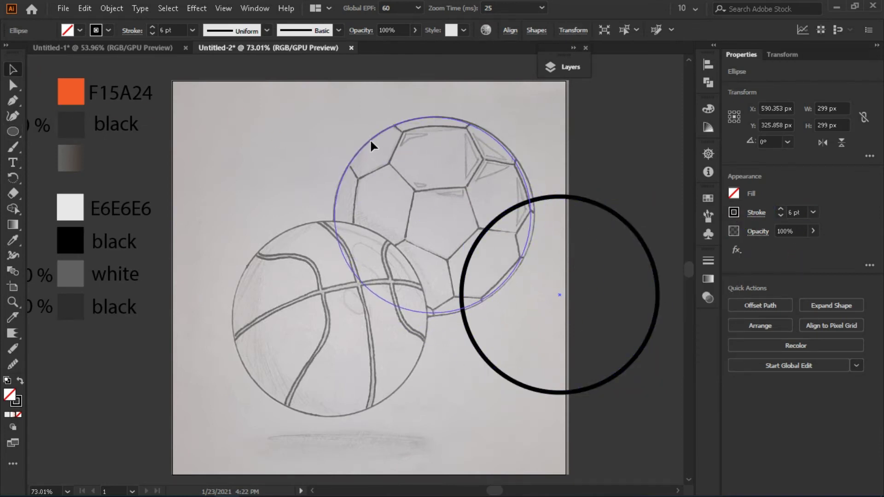
{"action": "left_click_drag", "start_coordinate": [373, 146], "coordinate": [373, 146]}
{"action": "left_click_drag", "start_coordinate": [338, 313], "coordinate": [335, 315]}
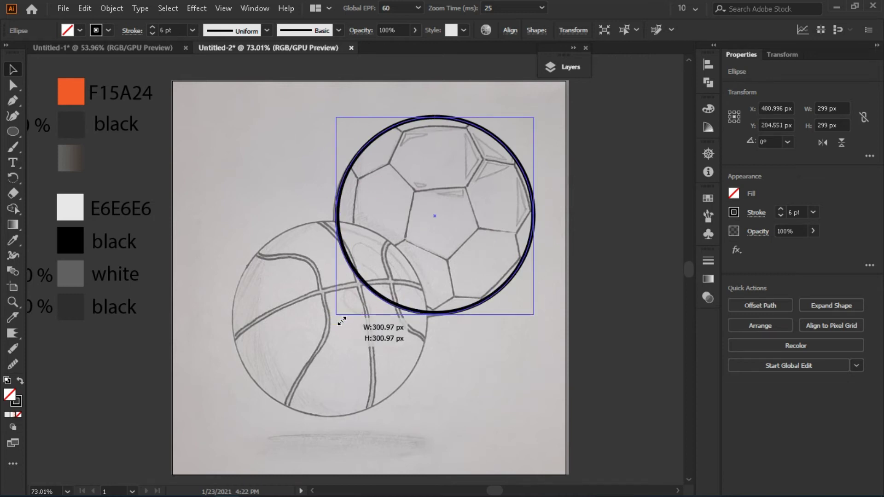
{"action": "left_click", "coordinate": [85, 8]}
{"action": "left_click", "coordinate": [103, 67]}
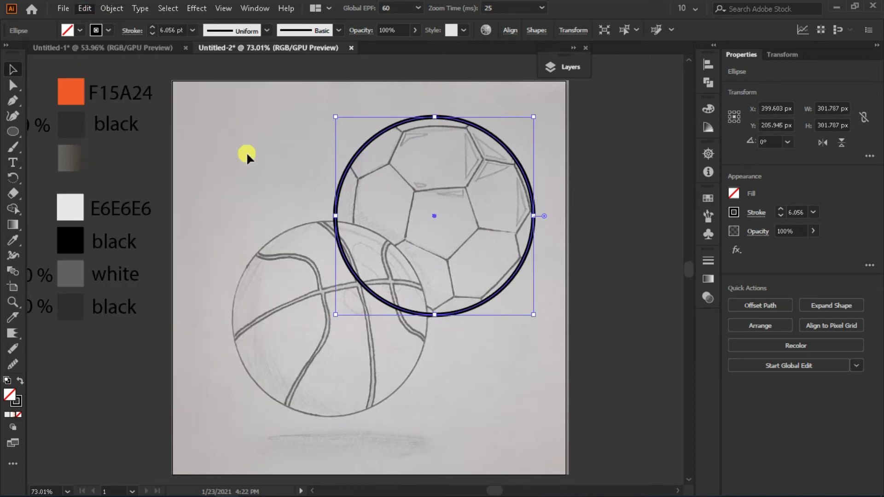
Outline the soccer ball's centre pentagon with a 3 pt black stroke.
{"action": "key", "text": "p"}
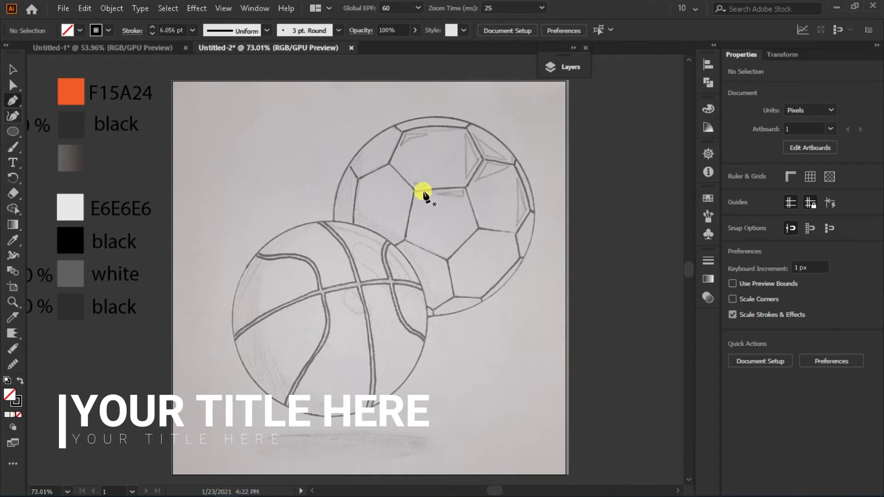
{"action": "left_click", "coordinate": [414, 190]}
{"action": "left_click", "coordinate": [479, 228]}
{"action": "left_click", "coordinate": [448, 259]}
{"action": "left_click", "coordinate": [405, 240]}
{"action": "left_click", "coordinate": [414, 190]}
{"action": "double_click", "coordinate": [796, 212]}
{"action": "type", "text": "3"}
{"action": "key", "text": "Return"}
Trace the neighbouring hexagon patch and the patch below the pentagon.
{"action": "left_click", "coordinate": [467, 187]}
{"action": "left_click", "coordinate": [484, 159]}
{"action": "left_click", "coordinate": [515, 164]}
{"action": "left_click", "coordinate": [530, 211]}
{"action": "left_click", "coordinate": [517, 234]}
{"action": "left_click", "coordinate": [479, 228]}
{"action": "scroll", "coordinate": [490, 247], "scroll_direction": "up", "scroll_amount": 1}
{"action": "left_click", "coordinate": [416, 255]}
{"action": "left_click", "coordinate": [423, 298]}
{"action": "left_click", "coordinate": [454, 300]}
{"action": "left_click", "coordinate": [452, 221]}
{"action": "left_click", "coordinate": [458, 319], "text": "ctrl"}
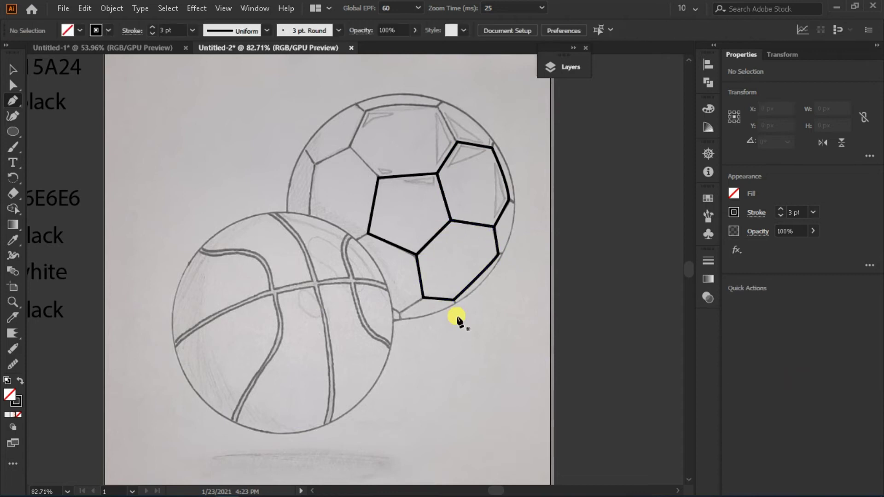
Trace the left and upper-left panel patches.
{"action": "left_click", "coordinate": [368, 235]}
{"action": "left_click", "coordinate": [326, 260]}
{"action": "left_click", "coordinate": [358, 304]}
{"action": "left_click", "coordinate": [388, 307]}
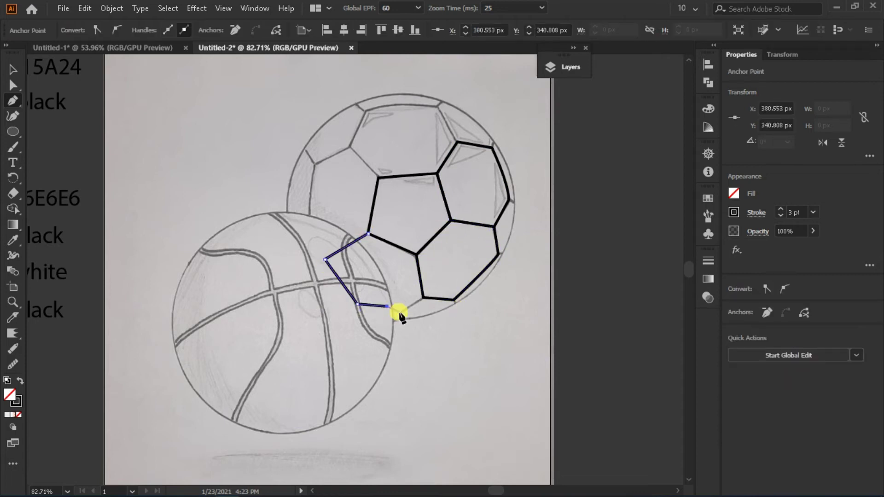
{"action": "left_click", "coordinate": [417, 254]}
{"action": "left_click", "coordinate": [391, 207], "text": "ctrl"}
{"action": "left_click", "coordinate": [378, 178]}
{"action": "left_click", "coordinate": [350, 148]}
{"action": "left_click", "coordinate": [315, 164]}
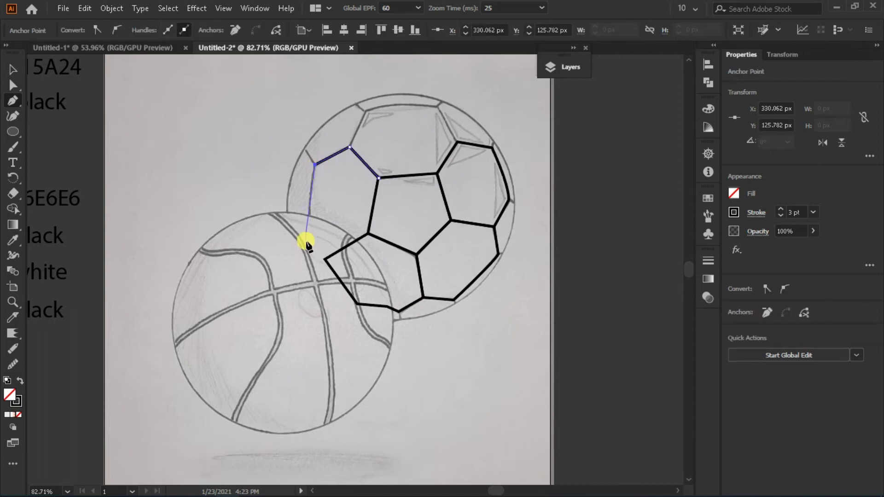
{"action": "left_click", "coordinate": [325, 260]}
{"action": "left_click", "coordinate": [371, 198], "text": "ctrl"}
Trace the top and upper-right panel patches.
{"action": "left_click", "coordinate": [350, 148]}
{"action": "left_click", "coordinate": [366, 111]}
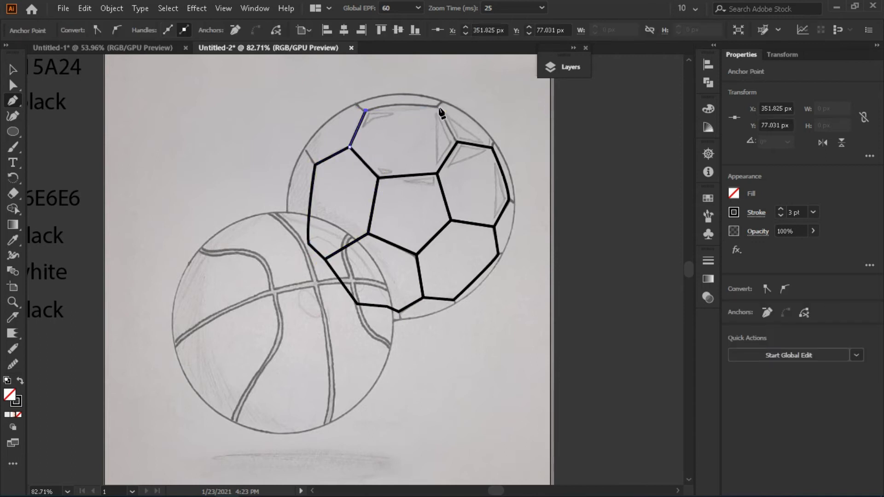
{"action": "left_click", "coordinate": [440, 107]}
{"action": "left_click", "coordinate": [458, 142]}
{"action": "left_click", "coordinate": [456, 97], "text": "ctrl"}
{"action": "left_click", "coordinate": [499, 152], "text": "ctrl"}
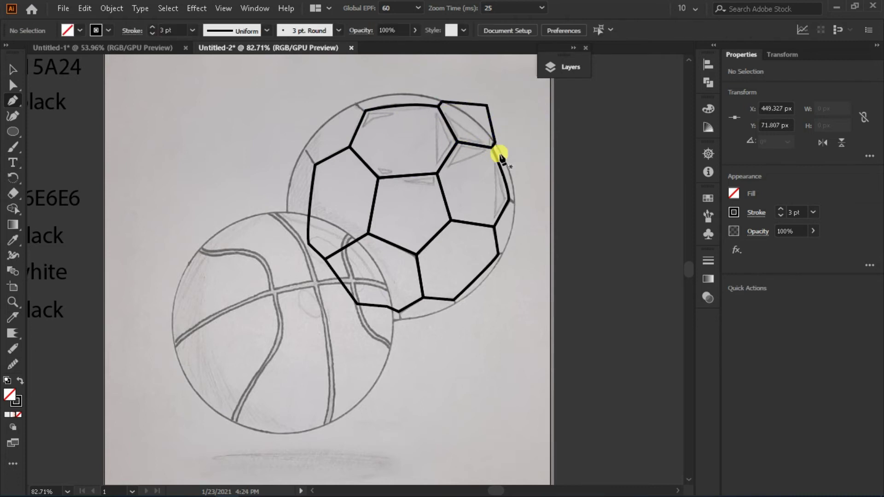
{"action": "left_click", "coordinate": [509, 200]}
{"action": "left_click", "coordinate": [525, 159]}
{"action": "left_click", "coordinate": [494, 144]}
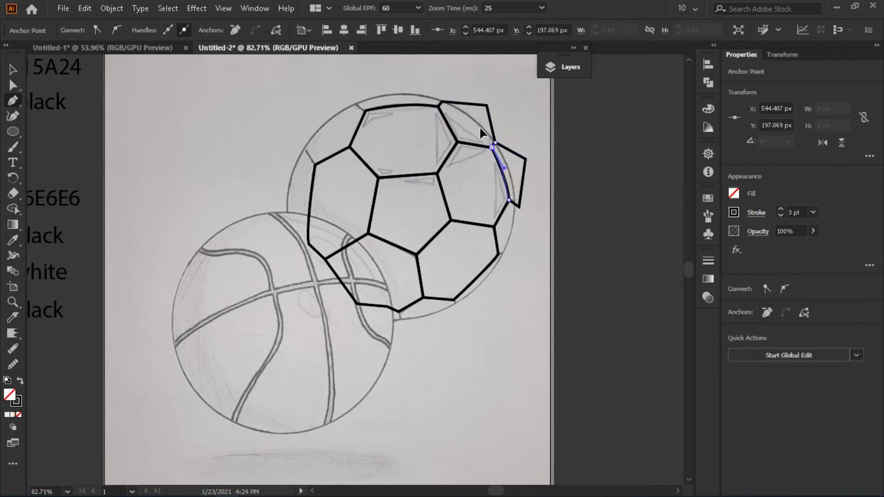
Trace the right-side pentagon and the lower outer panel.
{"action": "left_click", "coordinate": [480, 126], "text": "ctrl"}
{"action": "left_click", "coordinate": [499, 254]}
{"action": "left_click", "coordinate": [512, 255]}
{"action": "left_click", "coordinate": [526, 217]}
{"action": "left_click", "coordinate": [509, 200]}
{"action": "left_click", "coordinate": [455, 301], "text": "ctrl"}
{"action": "left_click", "coordinate": [503, 302]}
{"action": "left_click", "coordinate": [509, 255]}
{"action": "left_click", "coordinate": [454, 302]}
{"action": "left_click", "coordinate": [398, 313]}
{"action": "left_click", "coordinate": [399, 331]}
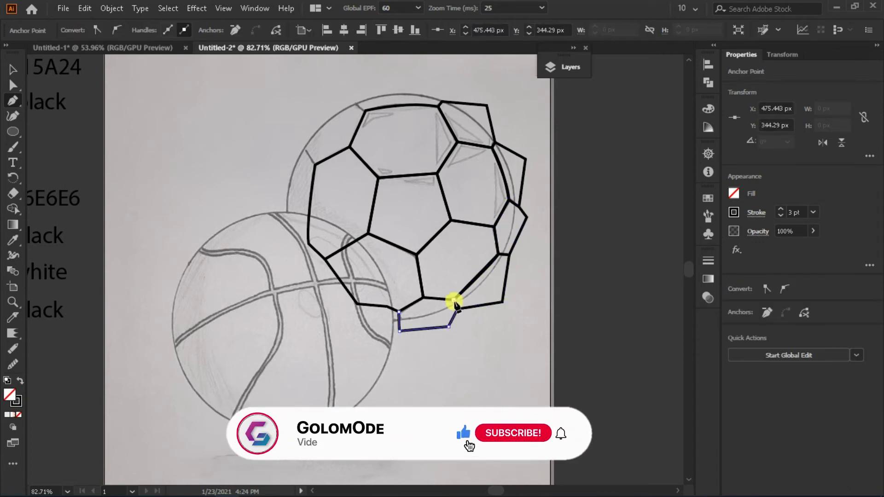
Trace the lower-left and upper-left outer panels and the edge across the top.
{"action": "left_click", "coordinate": [399, 331]}
{"action": "left_click", "coordinate": [351, 329]}
{"action": "left_click", "coordinate": [357, 304]}
{"action": "left_click", "coordinate": [316, 165], "text": "ctrl"}
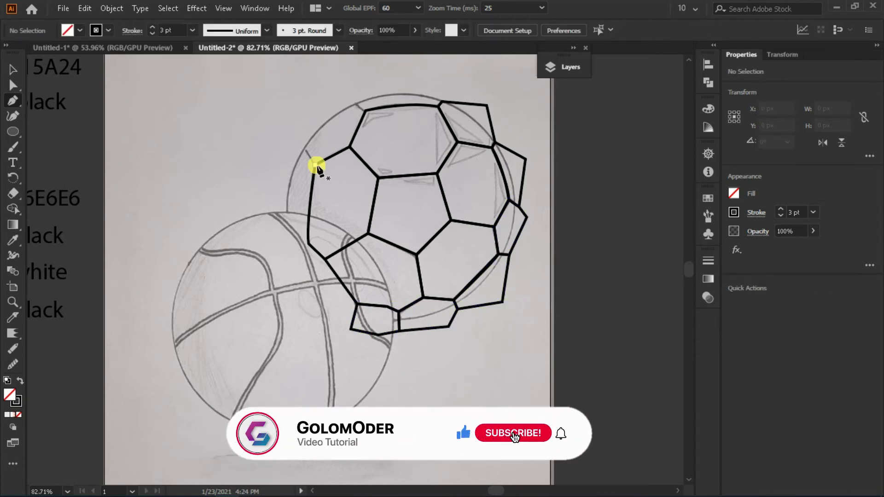
{"action": "left_click", "coordinate": [293, 130]}
{"action": "left_click", "coordinate": [314, 96]}
{"action": "left_click", "coordinate": [364, 110]}
{"action": "left_click", "coordinate": [367, 112], "text": "ctrl"}
{"action": "left_click", "coordinate": [387, 68]}
{"action": "left_click", "coordinate": [441, 89]}
{"action": "left_click", "coordinate": [349, 123], "text": "ctrl"}
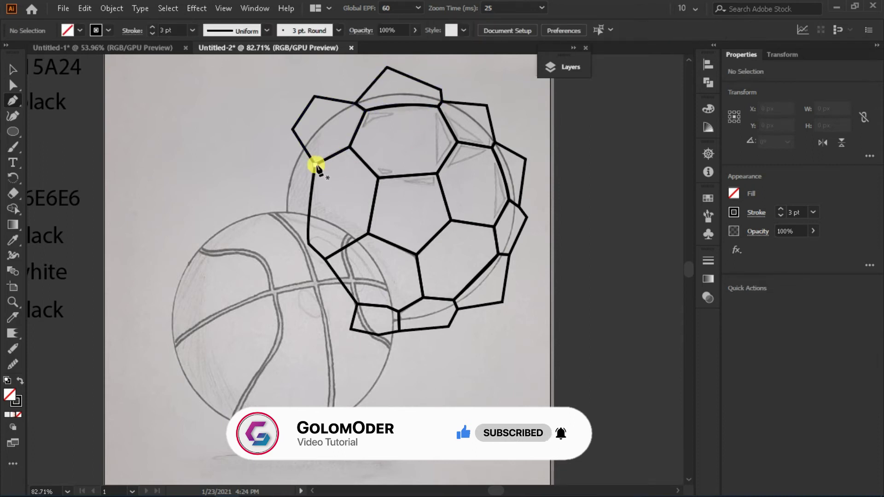
Trace the left outer panel down the ball's side and join it to the existing corner.
{"action": "left_click", "coordinate": [292, 129]}
{"action": "left_click", "coordinate": [269, 185]}
{"action": "left_click", "coordinate": [277, 246]}
{"action": "left_click", "coordinate": [308, 243]}
{"action": "left_click", "coordinate": [315, 165]}
{"action": "left_click", "coordinate": [316, 166], "text": "ctrl"}
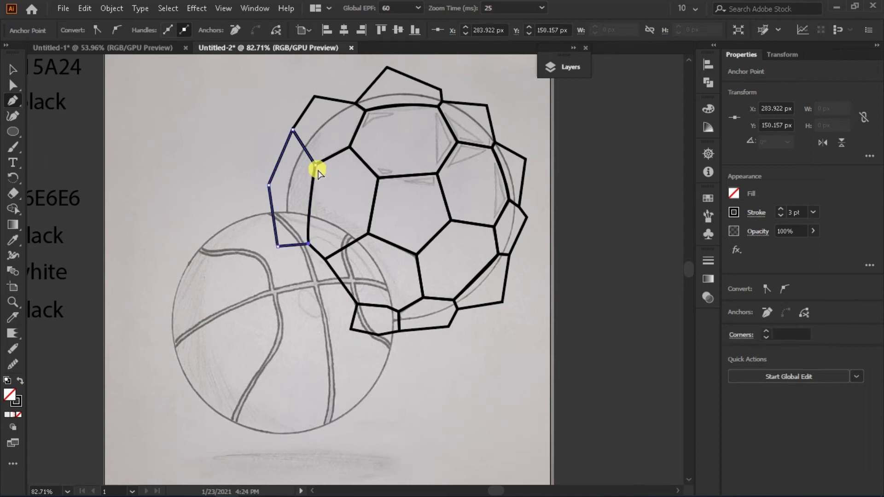
{"action": "key", "text": "v"}
{"action": "left_click", "coordinate": [223, 162]}
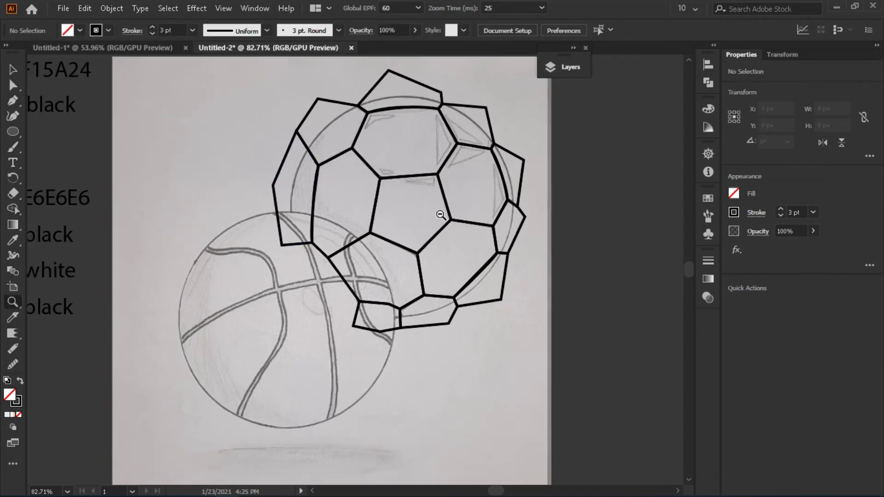
{"action": "scroll", "coordinate": [438, 158], "scroll_direction": "down", "scroll_amount": 1}
{"action": "left_click", "coordinate": [84, 8]}
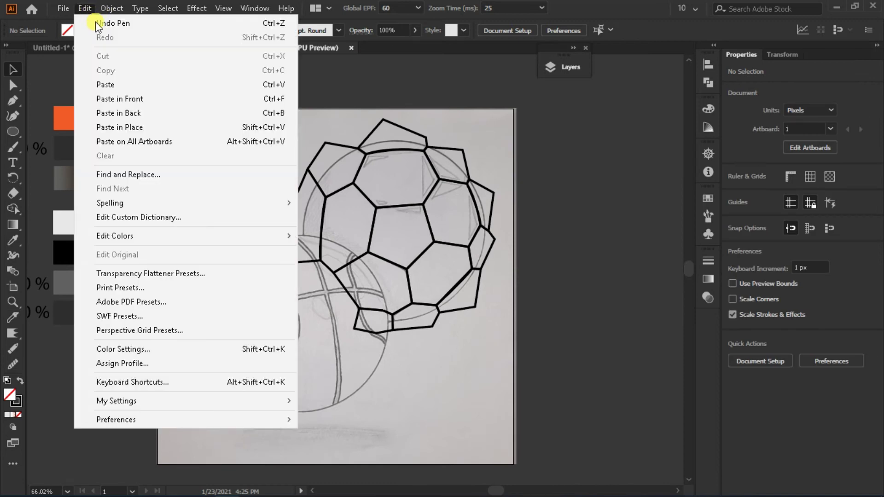
Undo the stray stroke, then Shape Builder-delete every panel region outside the circle.
{"action": "left_click", "coordinate": [95, 22]}
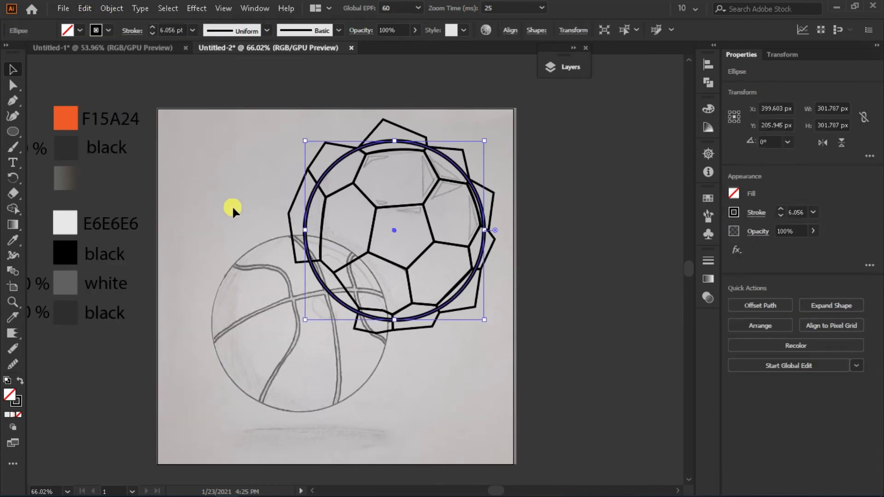
{"action": "key", "text": "ctrl+a"}
{"action": "key", "text": "shift+m"}
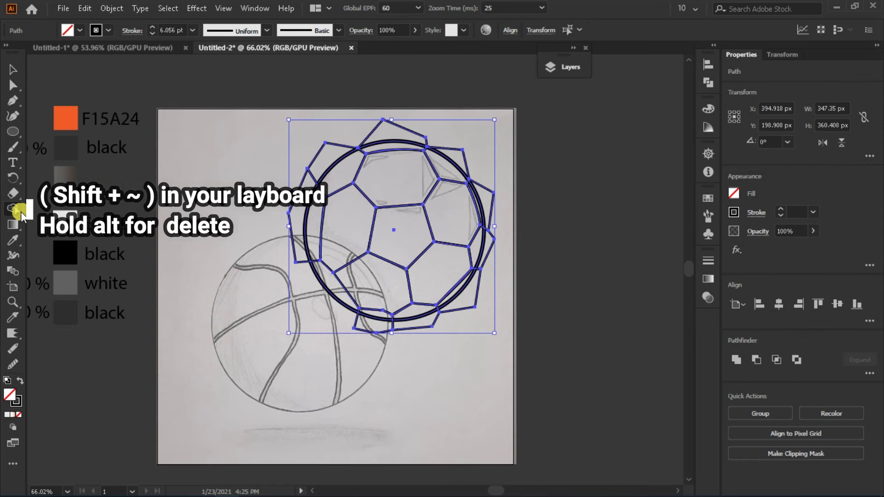
{"action": "left_click_drag", "start_coordinate": [391, 329], "coordinate": [479, 294]}
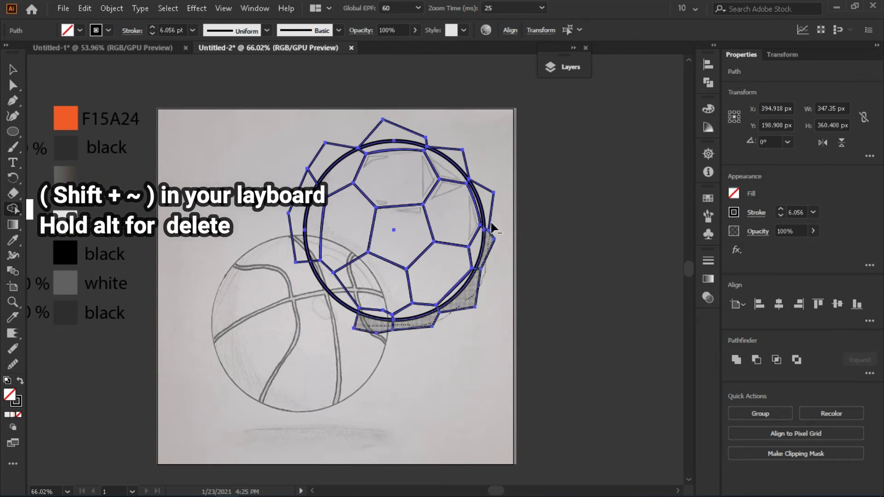
{"action": "left_click_drag", "start_coordinate": [492, 227], "coordinate": [345, 148]}
{"action": "key", "text": "v"}
{"action": "left_click", "coordinate": [326, 286]}
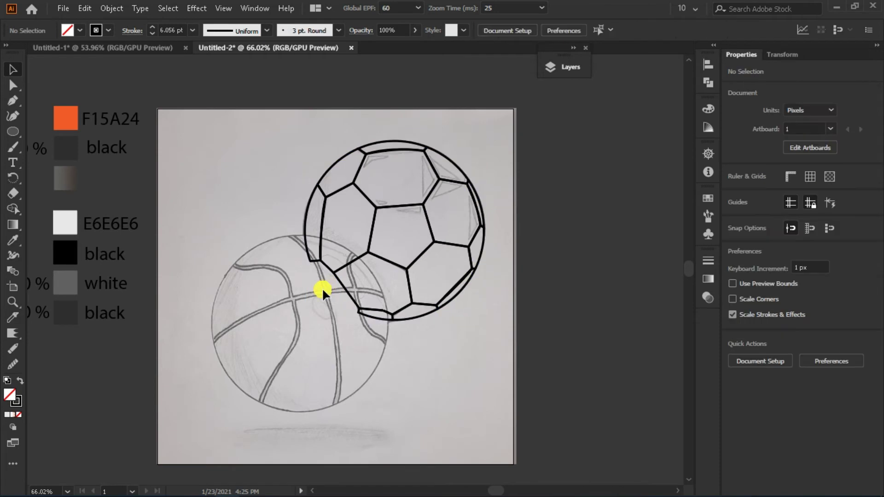
{"action": "left_click_drag", "start_coordinate": [502, 134], "coordinate": [523, 103]}
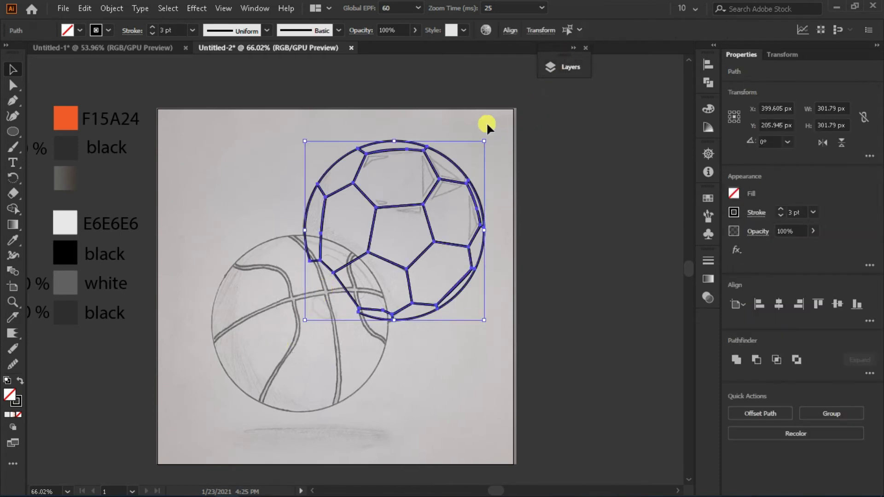
Copy the soccer ball, add a new layer named color, and lock the football layer.
{"action": "left_click", "coordinate": [85, 8]}
{"action": "left_click", "coordinate": [113, 70]}
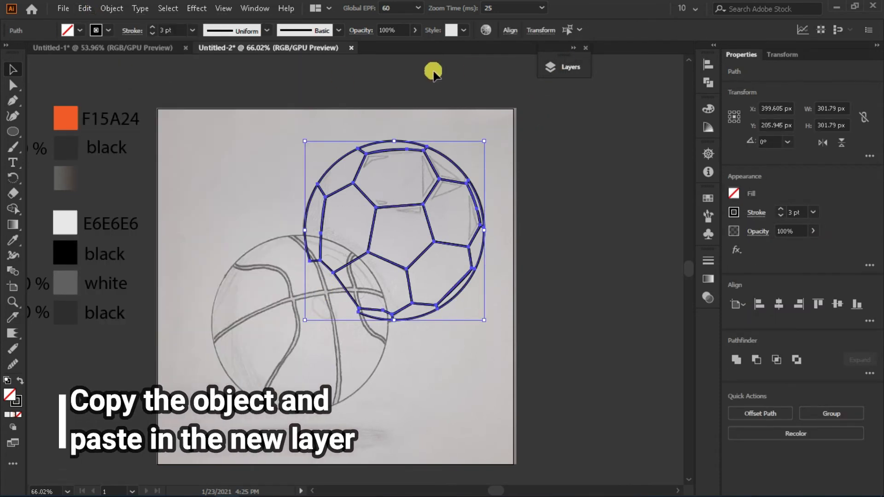
{"action": "left_click", "coordinate": [568, 66]}
{"action": "left_click", "coordinate": [654, 391]}
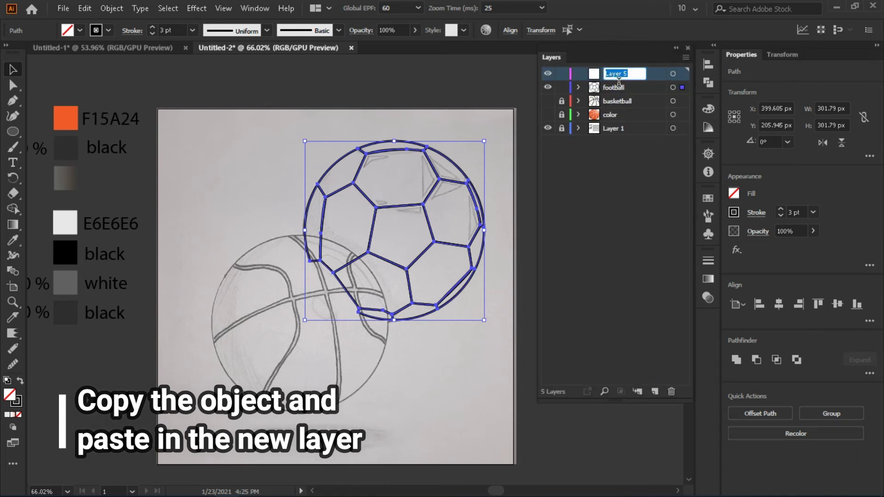
{"action": "type", "text": "color"}
{"action": "left_click", "coordinate": [562, 87]}
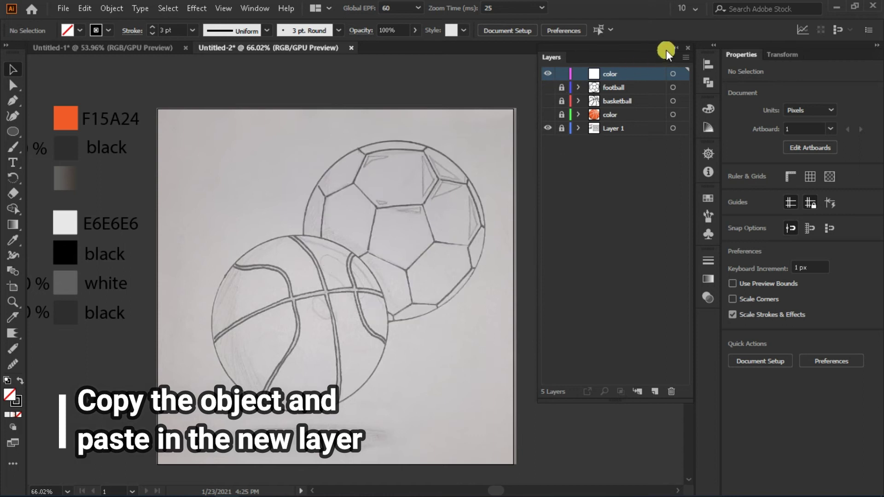
{"action": "left_click", "coordinate": [675, 48]}
Paste the ball copy in front on the color layer and move that layer below football.
{"action": "left_click", "coordinate": [85, 8]}
{"action": "left_click", "coordinate": [128, 98]}
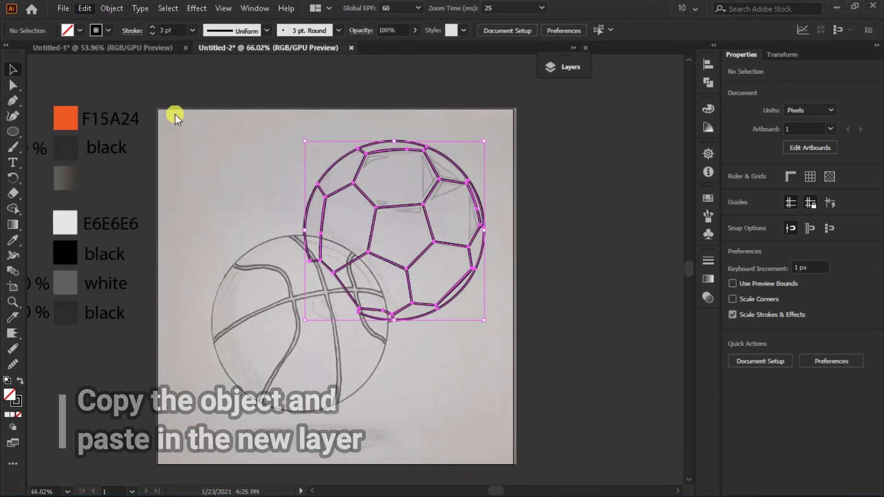
{"action": "left_click", "coordinate": [564, 66]}
{"action": "left_click_drag", "start_coordinate": [634, 86], "coordinate": [623, 93]}
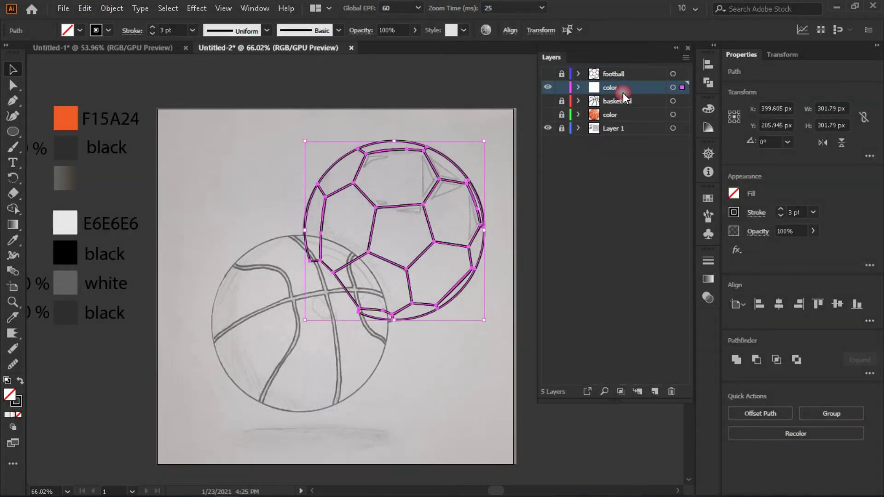
{"action": "left_click", "coordinate": [676, 48]}
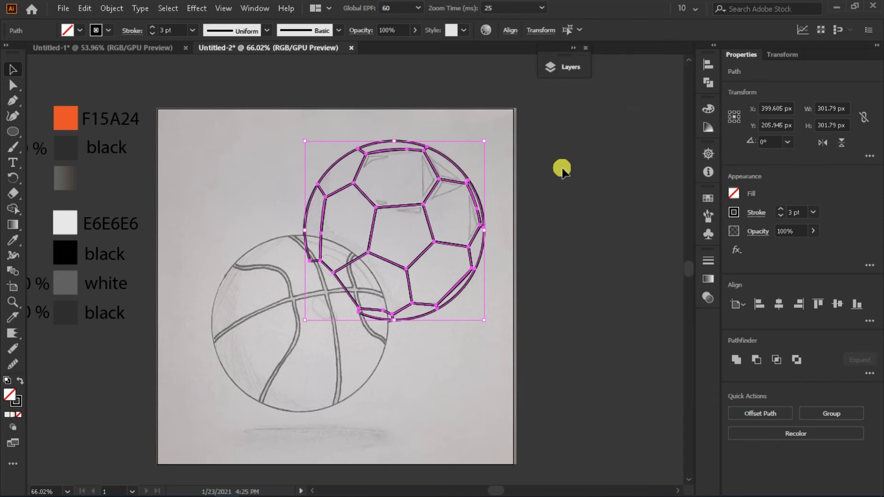
{"action": "left_click", "coordinate": [581, 60]}
Fill the central pentagon and surrounding patches with the black swatch.
{"action": "left_click", "coordinate": [607, 56]}
{"action": "left_click", "coordinate": [537, 168]}
{"action": "left_click_drag", "start_coordinate": [332, 274], "coordinate": [387, 140]}
{"action": "left_click", "coordinate": [468, 185], "text": "shift"}
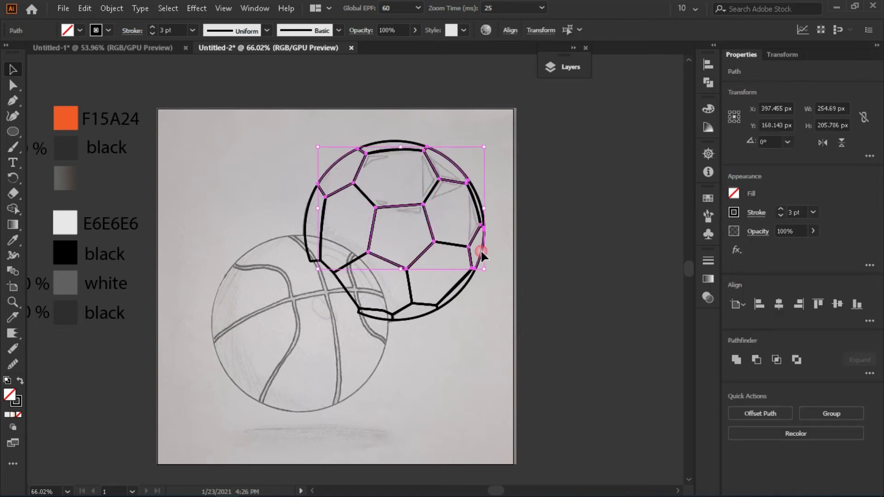
{"action": "left_click", "coordinate": [13, 240]}
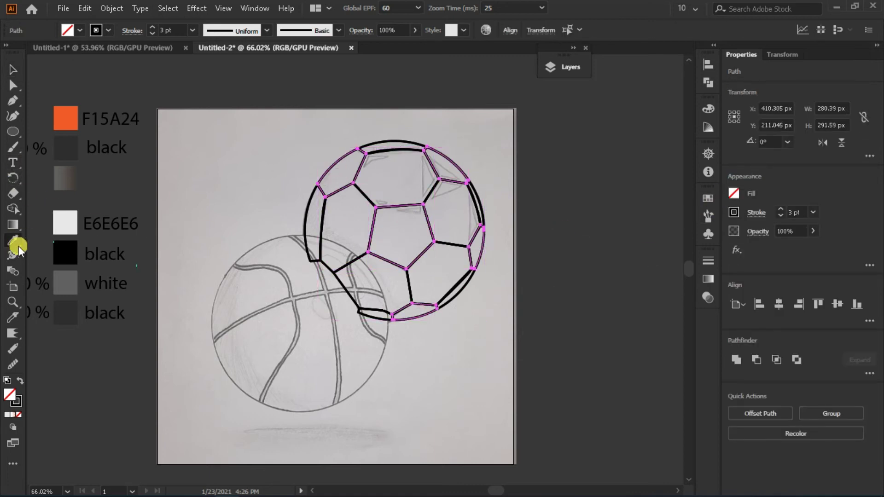
{"action": "left_click", "coordinate": [65, 253]}
Fill the remaining football panels with the light grey E6E6E6 swatch.
{"action": "left_click", "coordinate": [205, 187]}
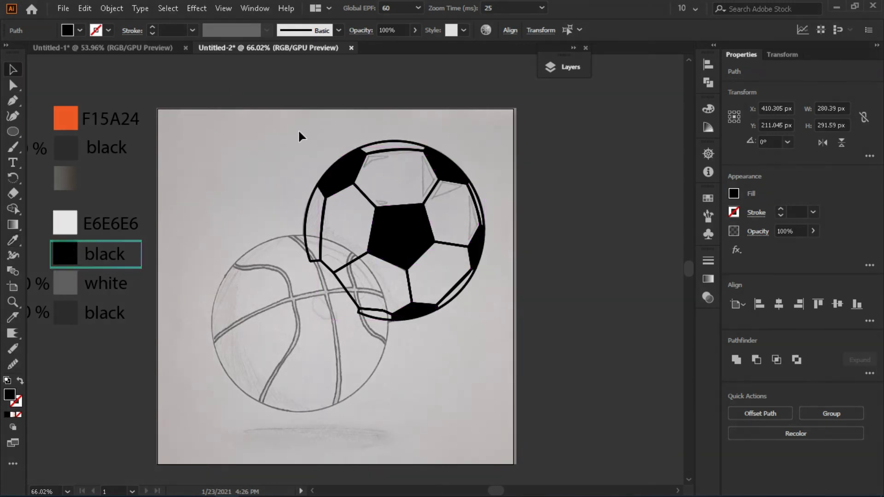
{"action": "key", "text": "ctrl+a"}
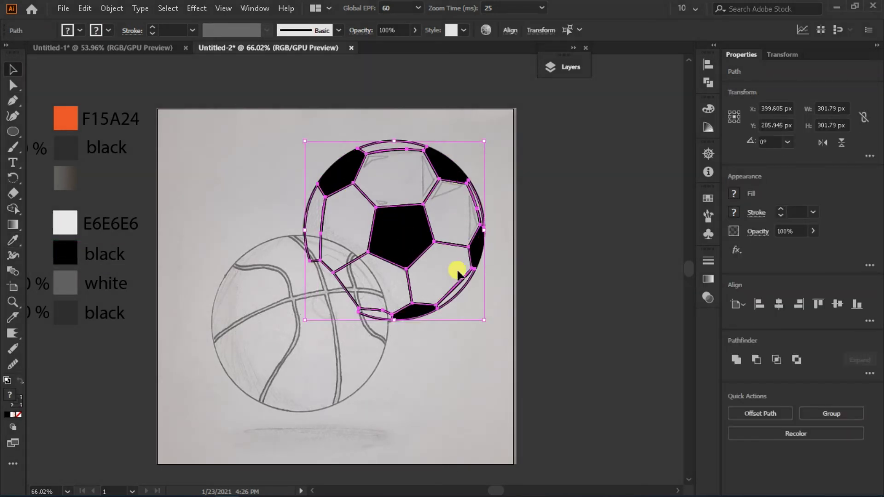
{"action": "left_click", "coordinate": [13, 240]}
{"action": "left_click", "coordinate": [65, 224]}
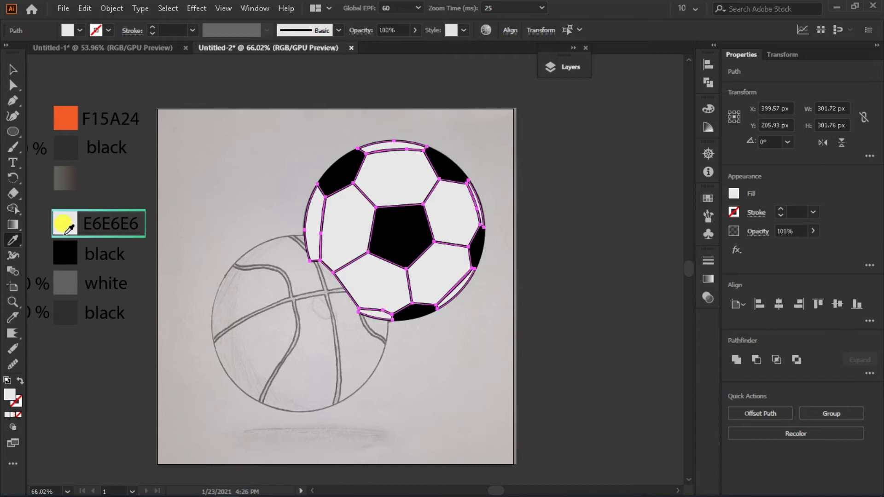
{"action": "key", "text": "v"}
Remove the outline stroke from all the football paths.
{"action": "left_click", "coordinate": [200, 196]}
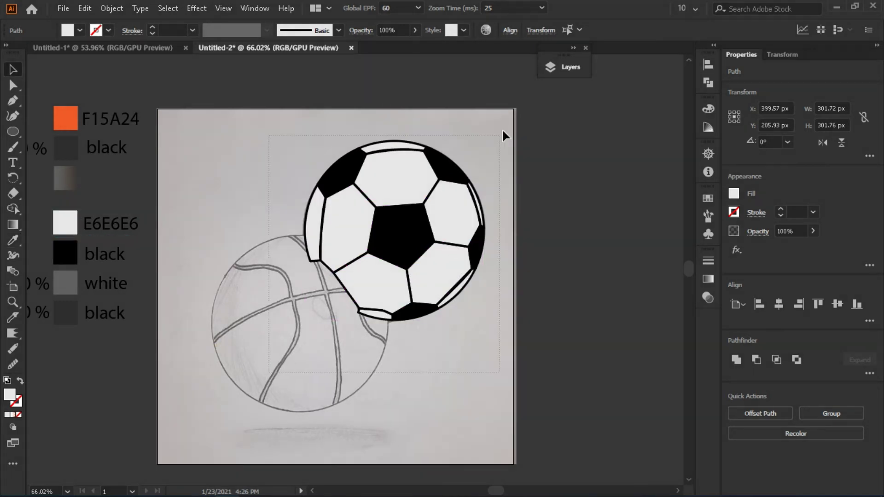
{"action": "left_click_drag", "start_coordinate": [269, 372], "coordinate": [502, 134]}
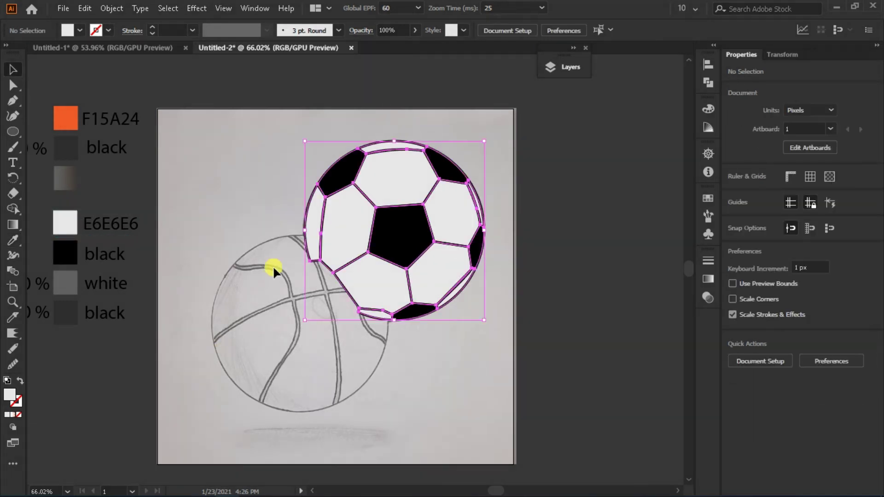
{"action": "left_click", "coordinate": [20, 400]}
{"action": "left_click", "coordinate": [679, 97]}
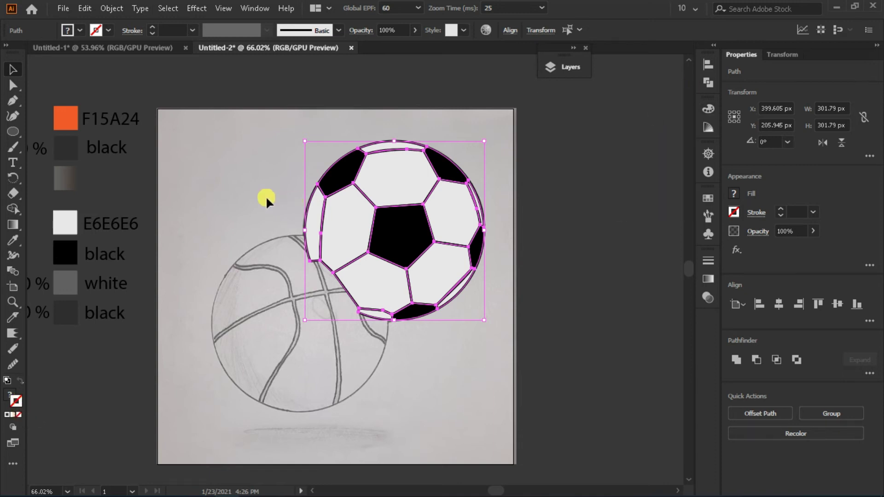
{"action": "left_click", "coordinate": [270, 230]}
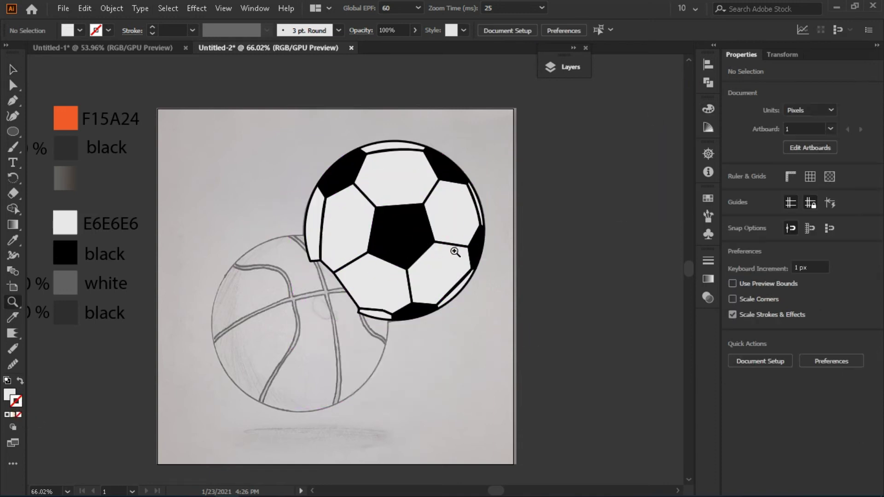
Unhide the basketball and its color layer and stack them above the football layers.
{"action": "left_click", "coordinate": [455, 252], "text": "alt"}
{"action": "key", "text": "v"}
{"action": "left_click", "coordinate": [574, 48]}
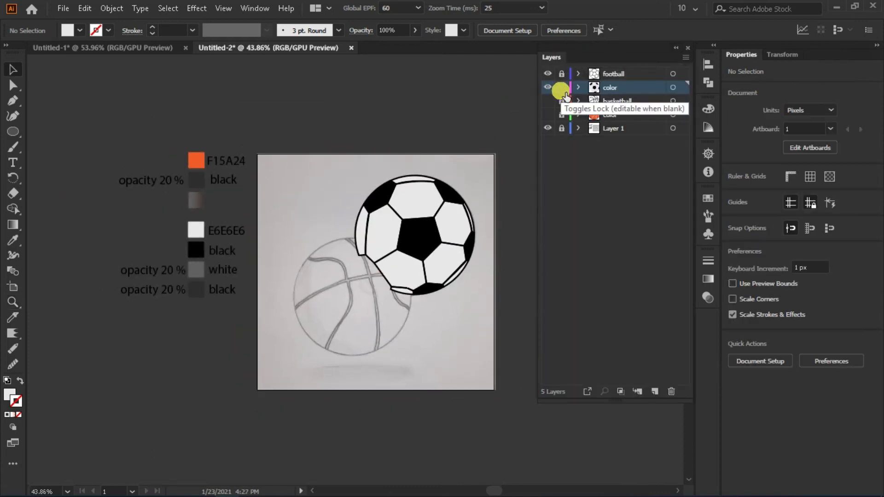
{"action": "left_click", "coordinate": [547, 100]}
{"action": "left_click", "coordinate": [603, 73], "text": "shift"}
{"action": "left_click_drag", "start_coordinate": [608, 93], "coordinate": [607, 122]}
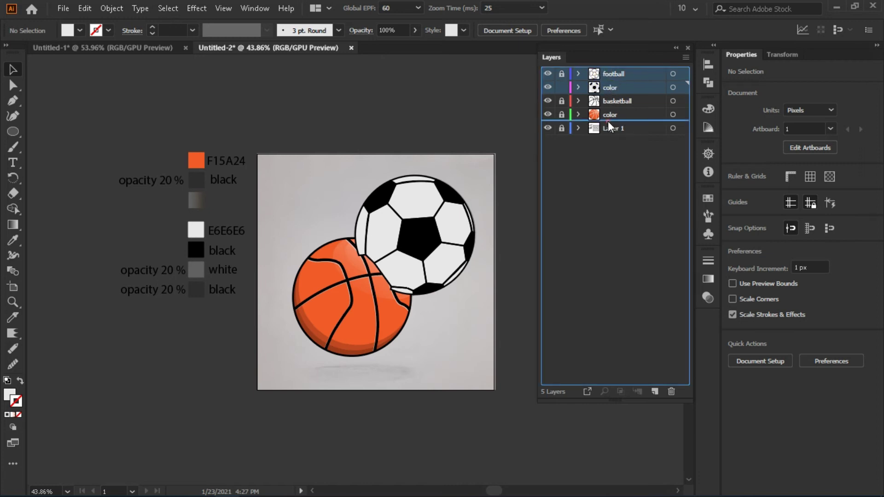
{"action": "left_click", "coordinate": [680, 49]}
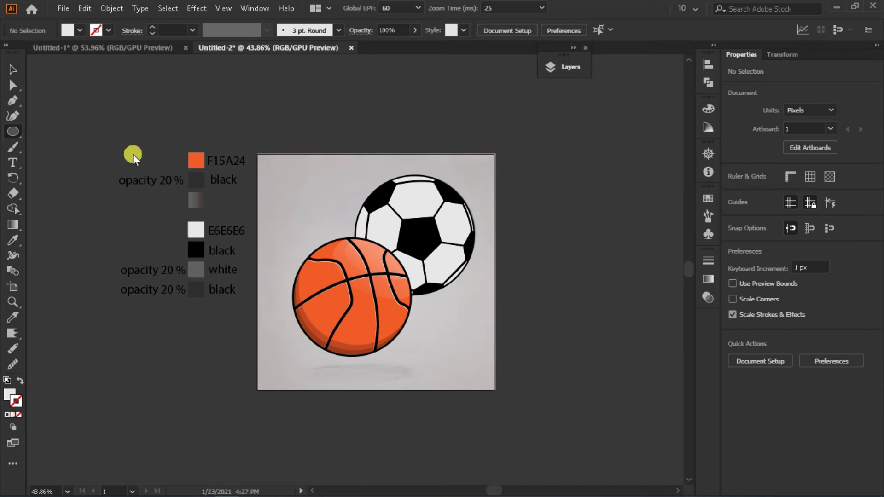
Draw a 299 px circle with 1 pt black outline, fit it to the soccer ball, and make it black-filled.
{"action": "left_click", "coordinate": [411, 207]}
{"action": "key", "text": "Return"}
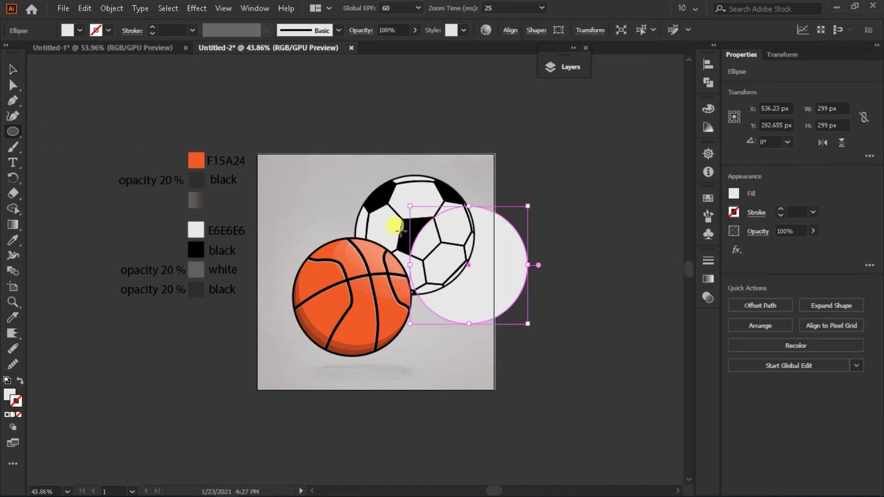
{"action": "left_click", "coordinate": [23, 414]}
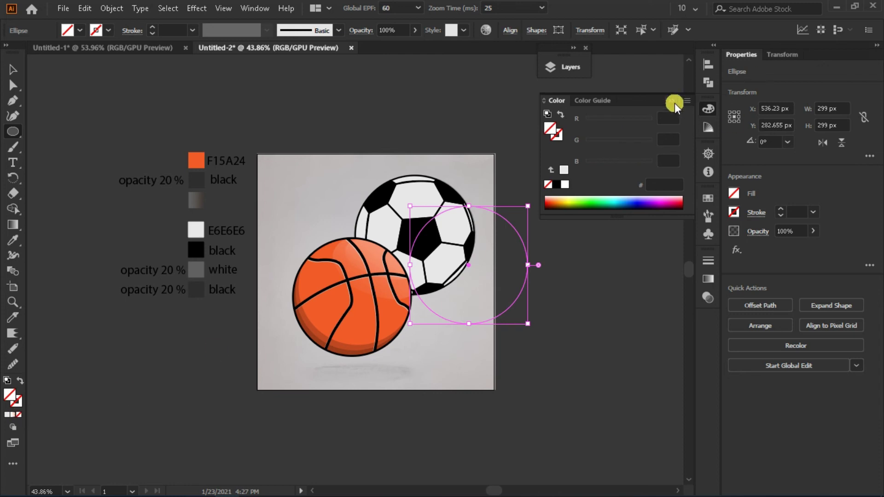
{"action": "left_click", "coordinate": [734, 212]}
{"action": "left_click", "coordinate": [617, 257]}
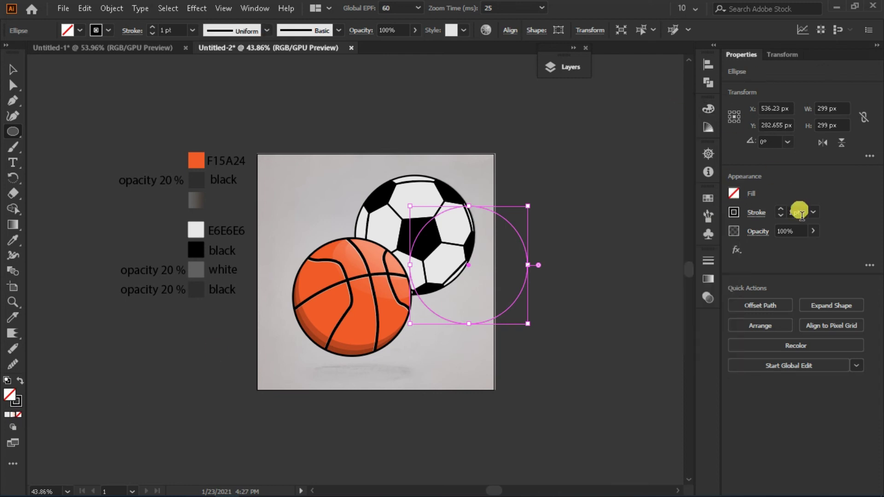
{"action": "left_click_drag", "start_coordinate": [450, 273], "coordinate": [419, 232]}
{"action": "key", "text": "z"}
{"action": "left_click", "coordinate": [457, 239]}
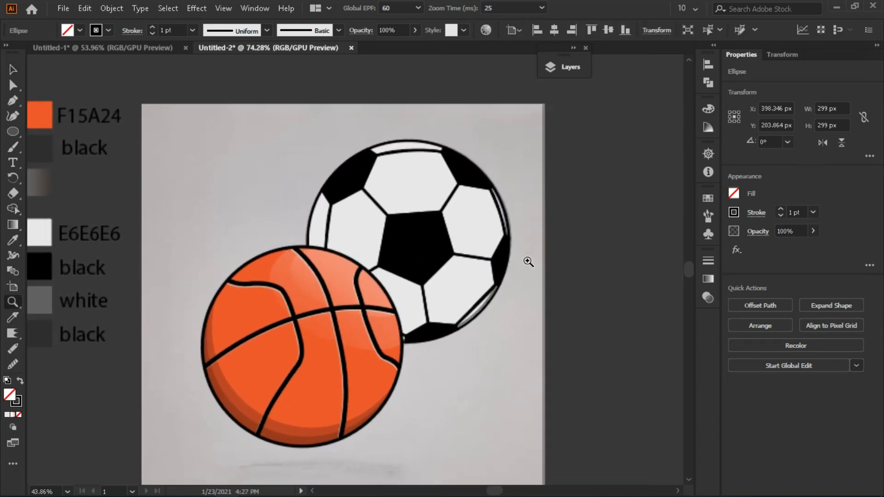
{"action": "key", "text": "v"}
{"action": "left_click_drag", "start_coordinate": [509, 341], "coordinate": [510, 343]}
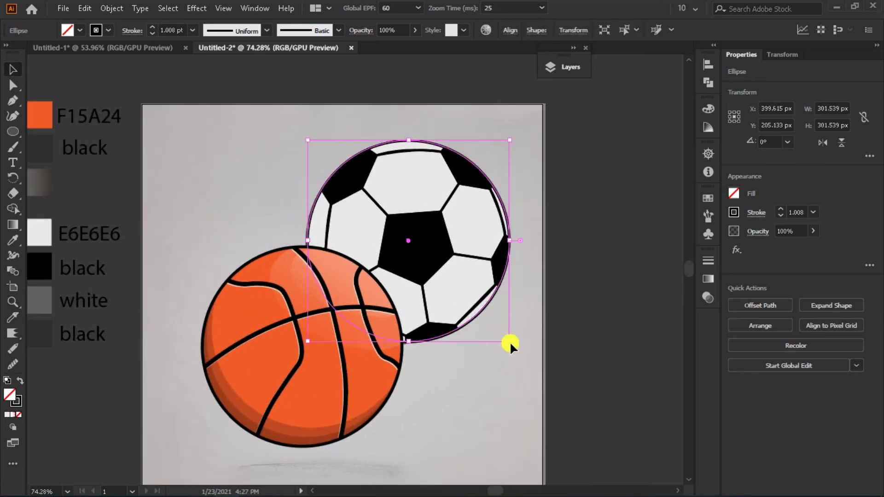
{"action": "key", "text": "shift+x"}
{"action": "left_click", "coordinate": [20, 381]}
Copy the circle, paste it in front, and nudge the copy up and right.
{"action": "left_click", "coordinate": [85, 8]}
{"action": "left_click", "coordinate": [108, 75]}
{"action": "left_click", "coordinate": [88, 9]}
{"action": "left_click", "coordinate": [112, 95]}
{"action": "left_click_drag", "start_coordinate": [428, 232], "coordinate": [439, 217]}
{"action": "left_click", "coordinate": [438, 316]}
{"action": "left_click", "coordinate": [483, 260]}
Use Shape Builder on the two overlapping circles to keep only the crescent.
{"action": "left_click", "coordinate": [427, 339]}
{"action": "left_click", "coordinate": [84, 8]}
{"action": "left_click", "coordinate": [136, 108]}
{"action": "left_click", "coordinate": [500, 169], "text": "shift"}
{"action": "left_click", "coordinate": [13, 209]}
{"action": "left_click_drag", "start_coordinate": [313, 216], "coordinate": [506, 152]}
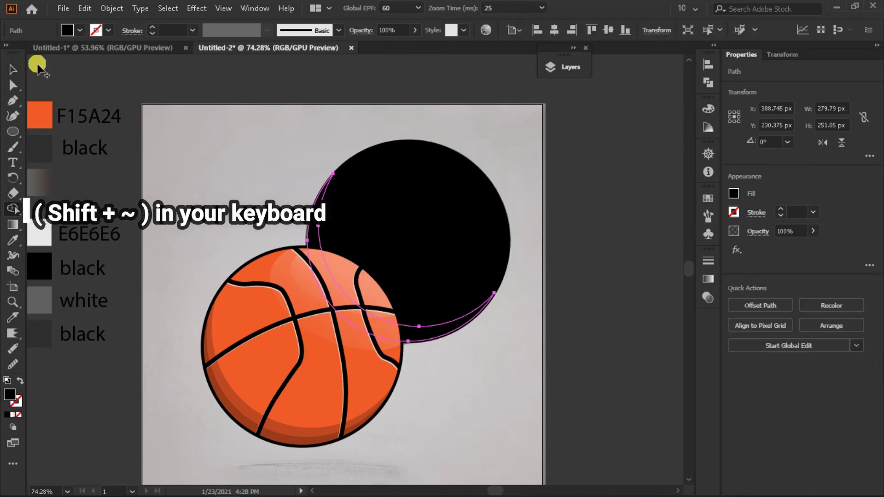
Give the crescent the 20% black swatch and draw a 20% black ellipse over the basketball.
{"action": "left_click", "coordinate": [15, 69]}
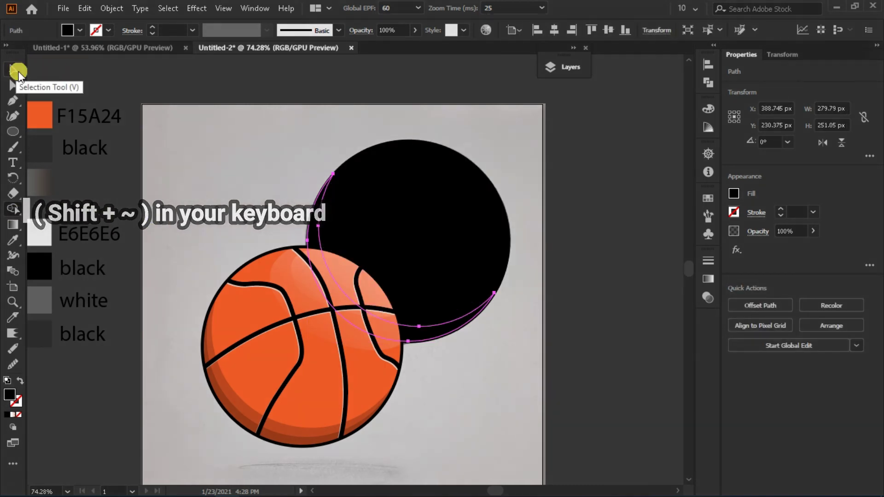
{"action": "left_click", "coordinate": [359, 158]}
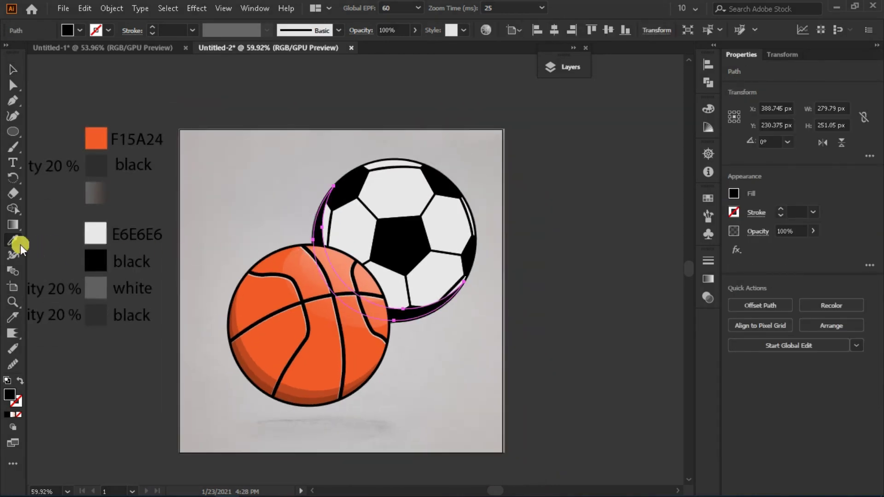
{"action": "left_click", "coordinate": [104, 324]}
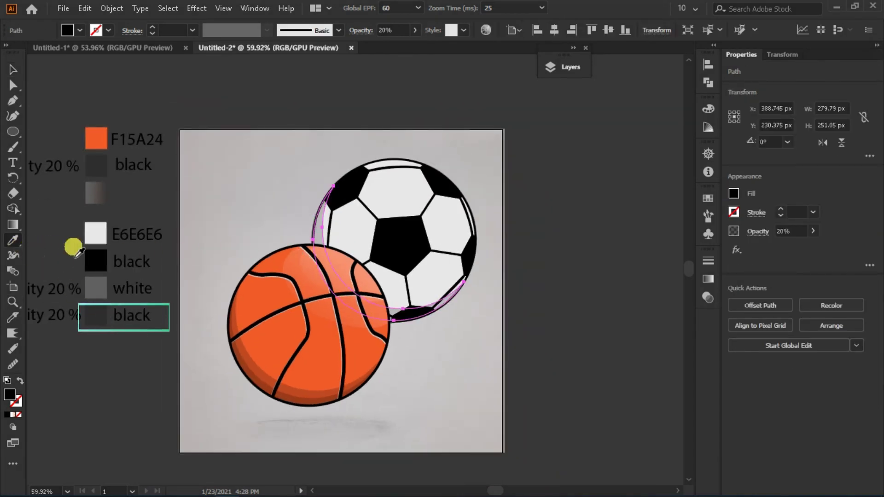
{"action": "key", "text": "l"}
{"action": "left_click_drag", "start_coordinate": [297, 241], "coordinate": [383, 343]}
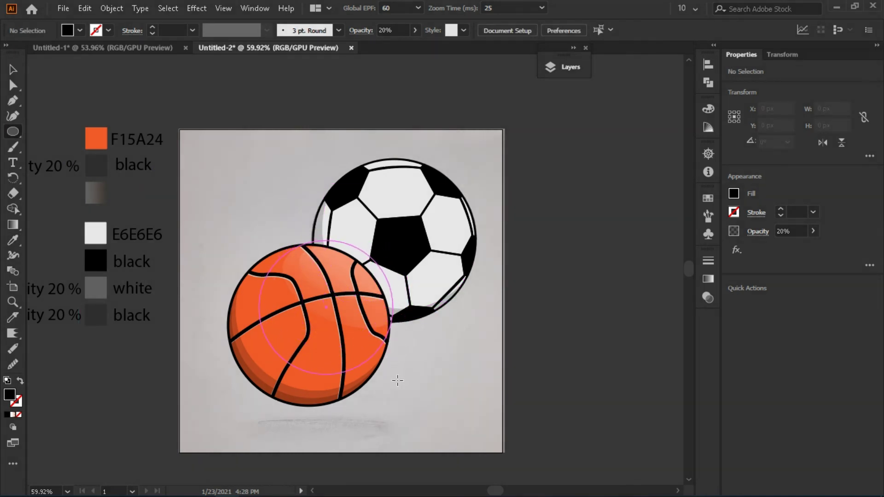
{"action": "left_click_drag", "start_coordinate": [397, 381], "coordinate": [393, 371]}
{"action": "key", "text": "i"}
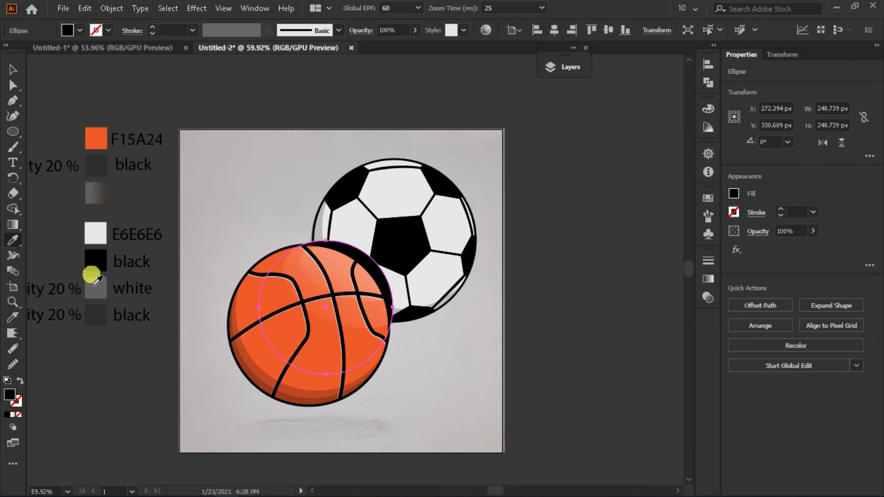
{"action": "left_click", "coordinate": [105, 319]}
Cut the basketball ellipse out of the crescent shadow with Shape Builder.
{"action": "key", "text": "v"}
{"action": "left_click", "coordinate": [440, 304], "text": "shift"}
{"action": "key", "text": "shift+m"}
{"action": "left_click", "coordinate": [292, 319], "text": "alt"}
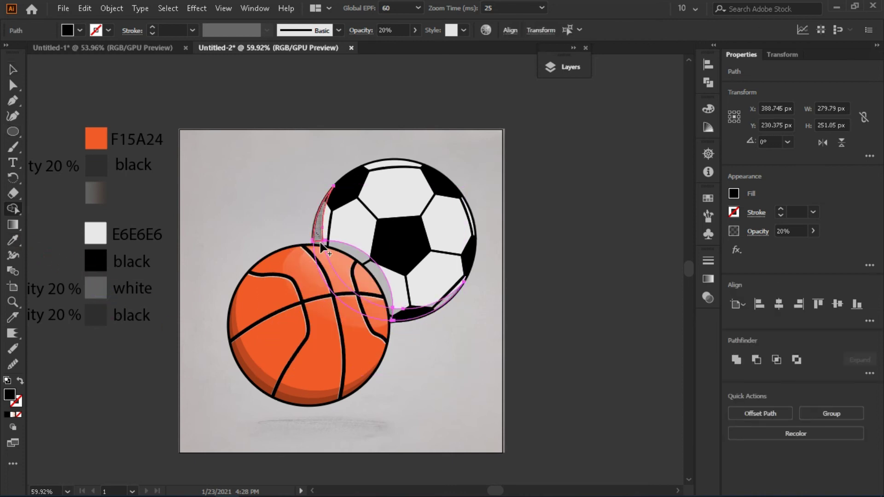
{"action": "left_click_drag", "start_coordinate": [321, 246], "coordinate": [398, 313]}
{"action": "key", "text": "v"}
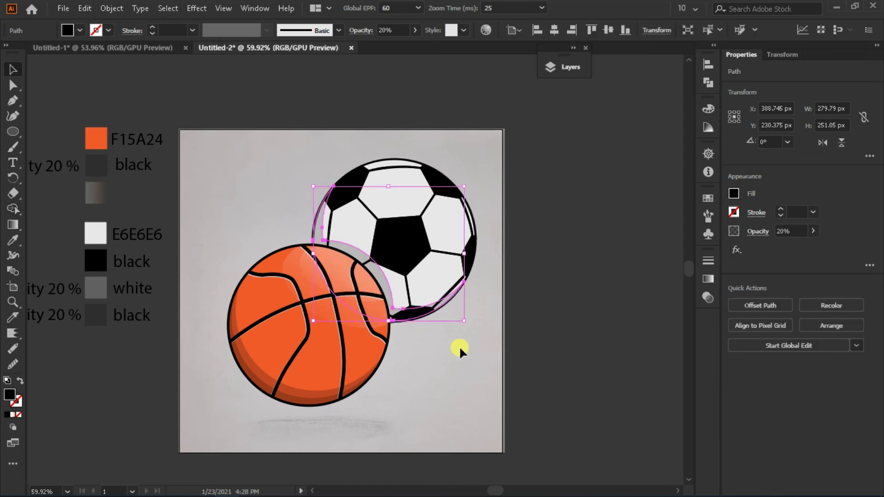
{"action": "left_click", "coordinate": [463, 346]}
{"action": "left_click", "coordinate": [470, 346]}
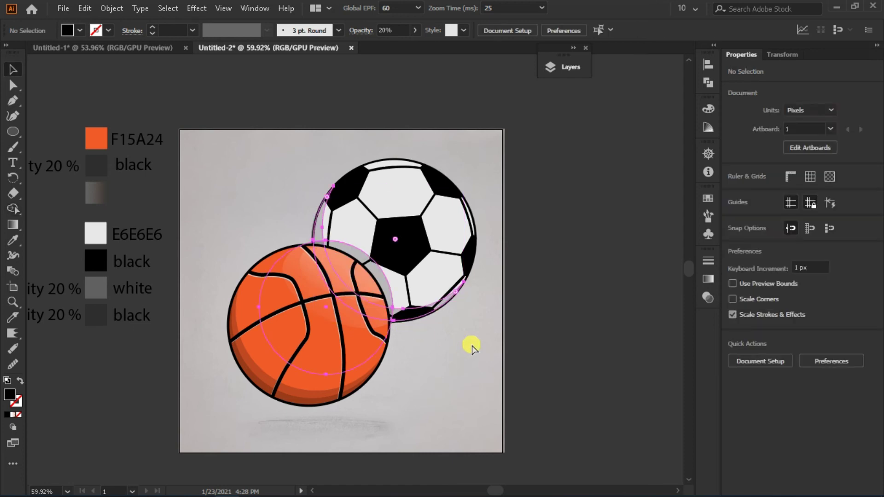
{"action": "left_click", "coordinate": [391, 349]}
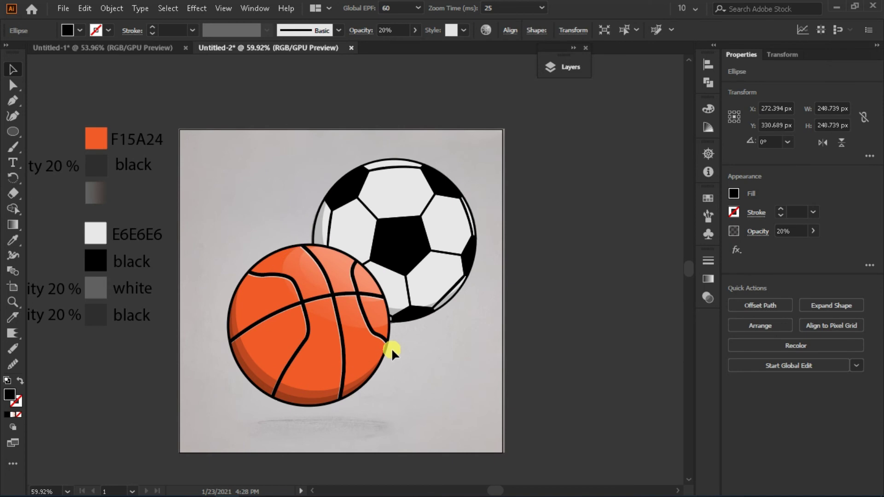
{"action": "left_click", "coordinate": [391, 347]}
Pen a shadow path along the basketball's edge where it overlaps the soccer ball.
{"action": "key", "text": "z"}
{"action": "left_click", "coordinate": [450, 286]}
{"action": "left_click", "coordinate": [6, 105]}
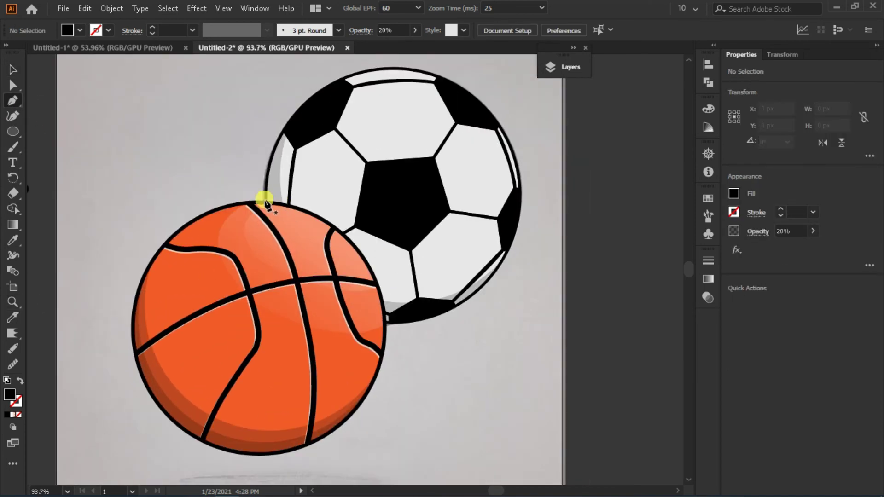
{"action": "left_click", "coordinate": [387, 325]}
{"action": "left_click", "coordinate": [13, 116]}
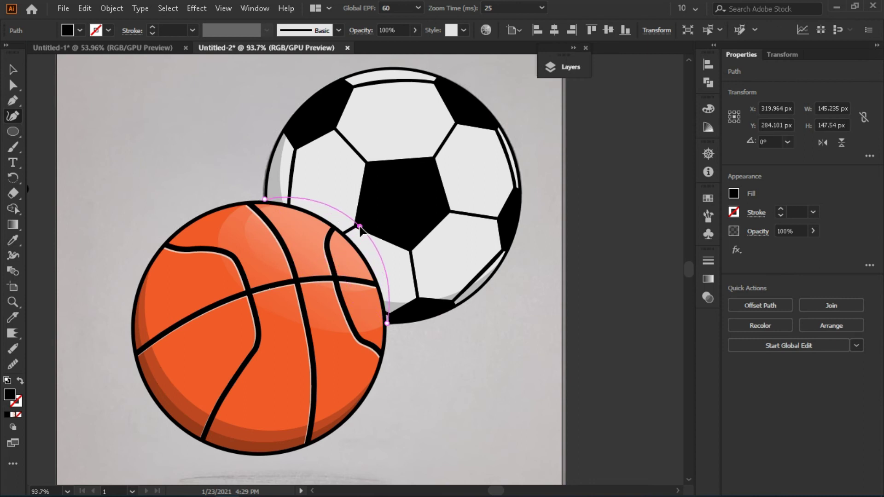
{"action": "left_click", "coordinate": [375, 282]}
{"action": "left_click", "coordinate": [385, 310]}
{"action": "key", "text": "p"}
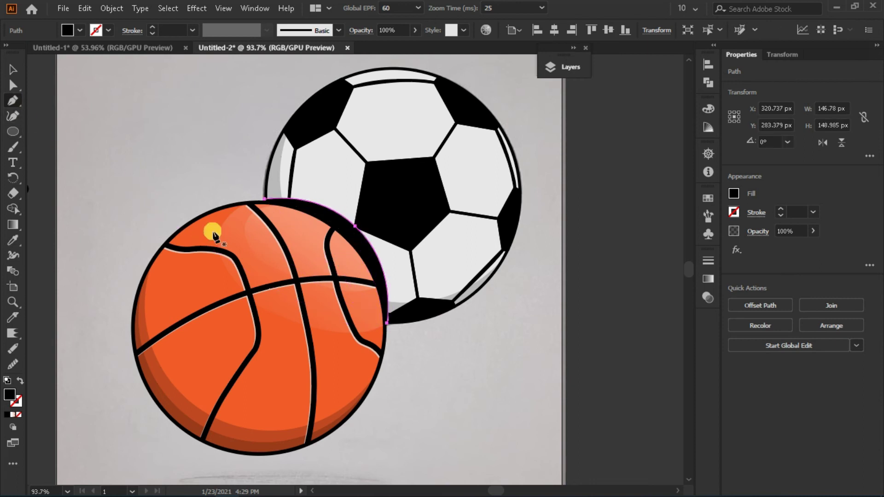
{"action": "left_click", "coordinate": [265, 200]}
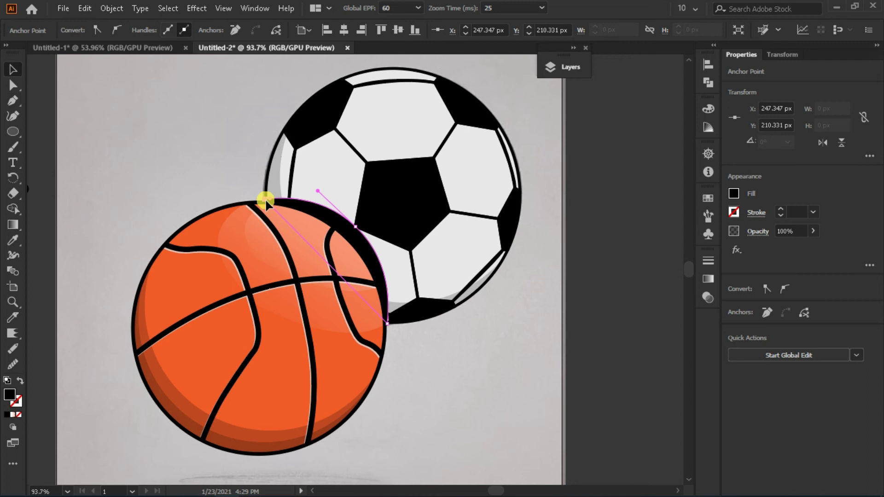
{"action": "scroll", "coordinate": [414, 231], "scroll_direction": "down", "scroll_amount": 3}
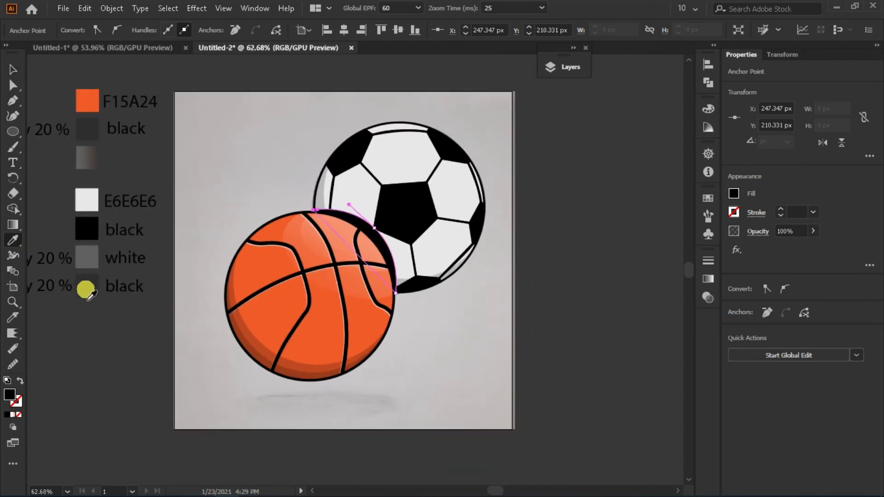
{"action": "key", "text": "v"}
Merge the overlap shadow with Shape Builder and check its anchor points.
{"action": "left_click", "coordinate": [13, 210]}
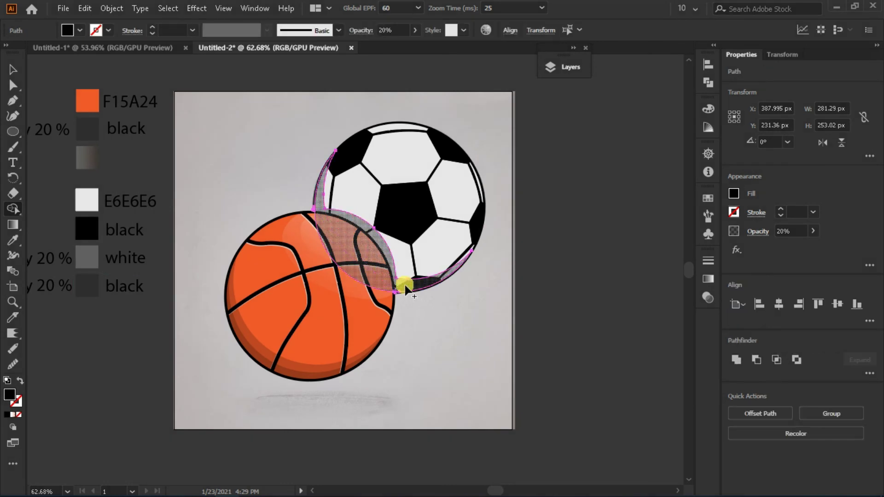
{"action": "key", "text": "z"}
{"action": "left_click", "coordinate": [409, 296]}
{"action": "key", "text": "a"}
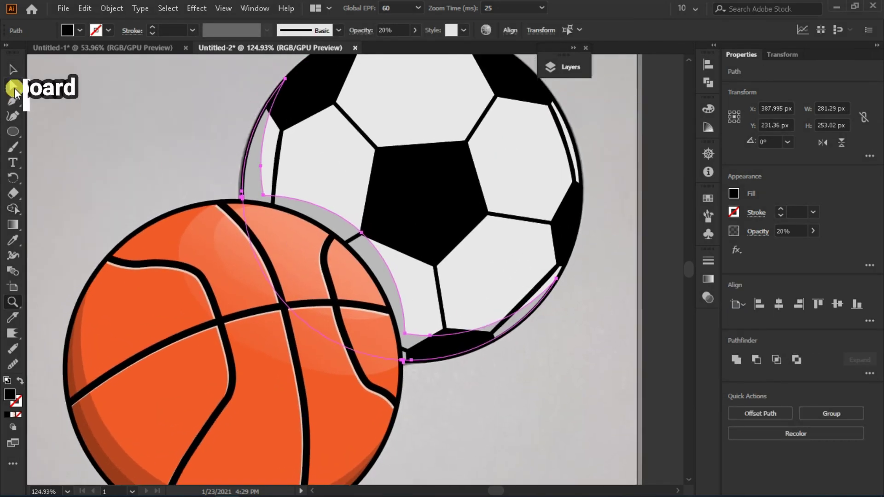
{"action": "left_click", "coordinate": [404, 338]}
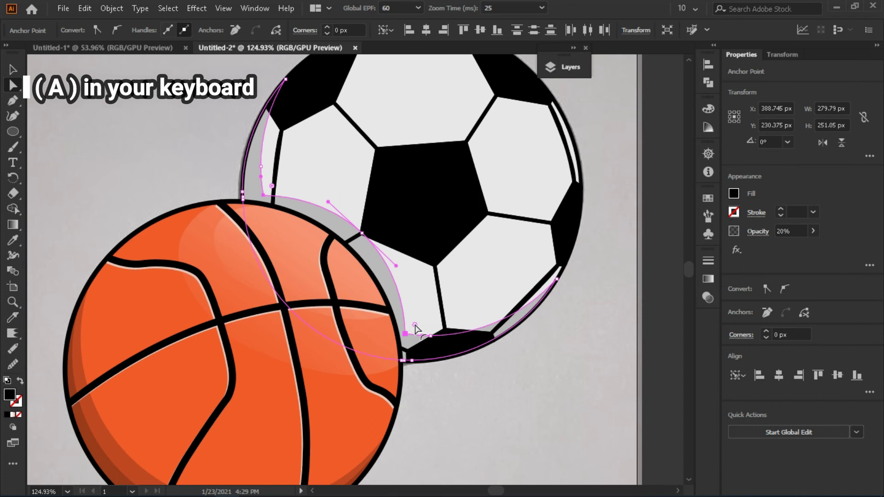
{"action": "left_click", "coordinate": [519, 319]}
{"action": "key", "text": "z"}
{"action": "left_click_drag", "start_coordinate": [519, 319], "coordinate": [422, 309]}
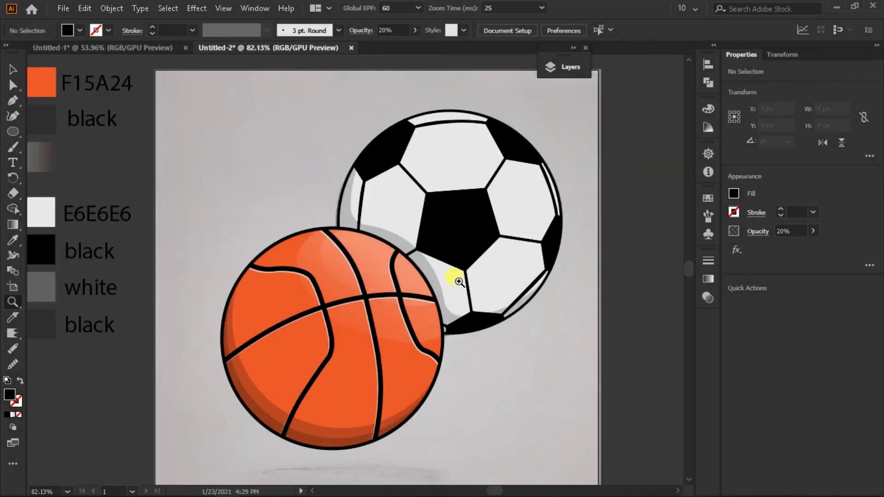
Draw a curved highlight shape across the soccer ball's top panels.
{"action": "left_click_drag", "start_coordinate": [385, 281], "coordinate": [397, 263]}
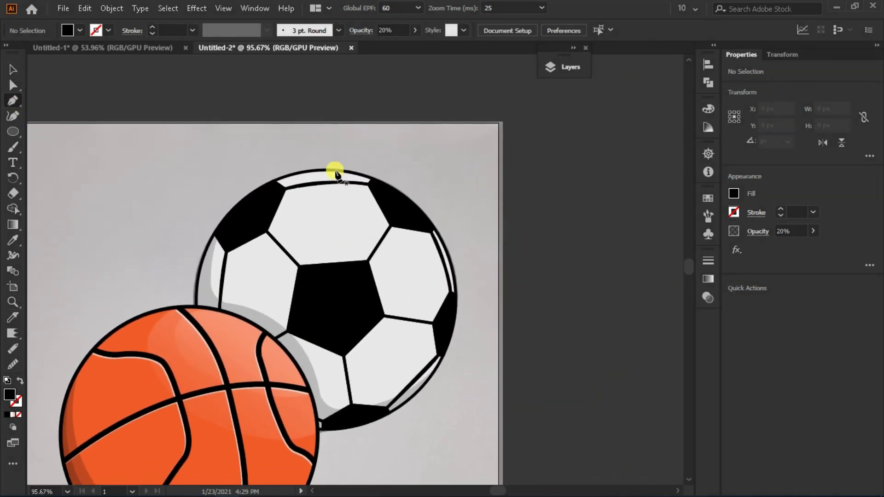
{"action": "left_click_drag", "start_coordinate": [309, 178], "coordinate": [286, 191]}
{"action": "left_click", "coordinate": [293, 243]}
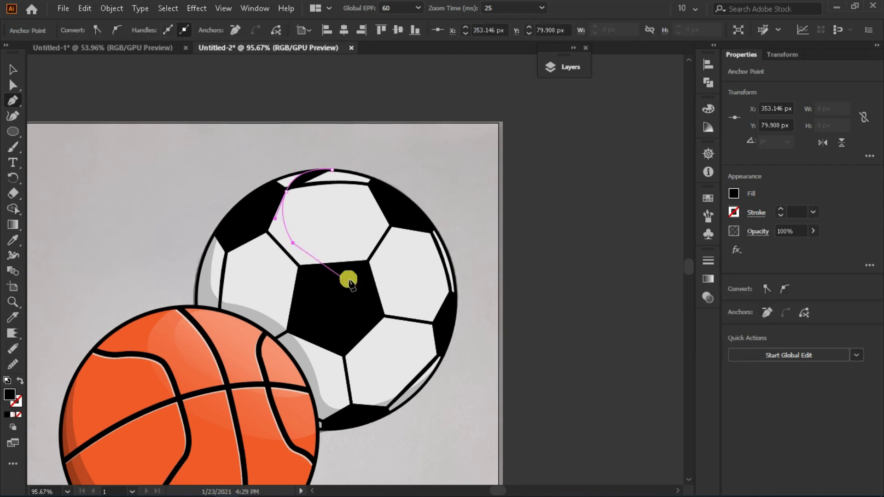
{"action": "left_click_drag", "start_coordinate": [458, 289], "coordinate": [451, 284]}
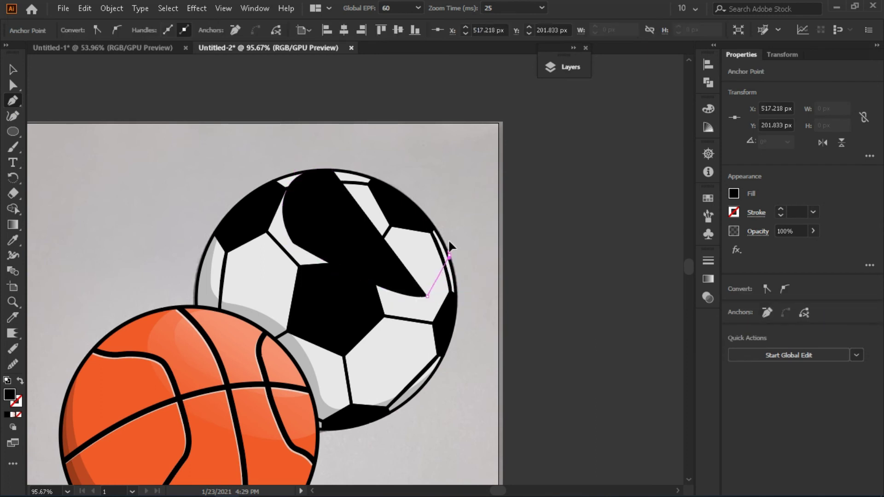
{"action": "left_click_drag", "start_coordinate": [449, 253], "coordinate": [441, 220]}
{"action": "left_click", "coordinate": [11, 118]}
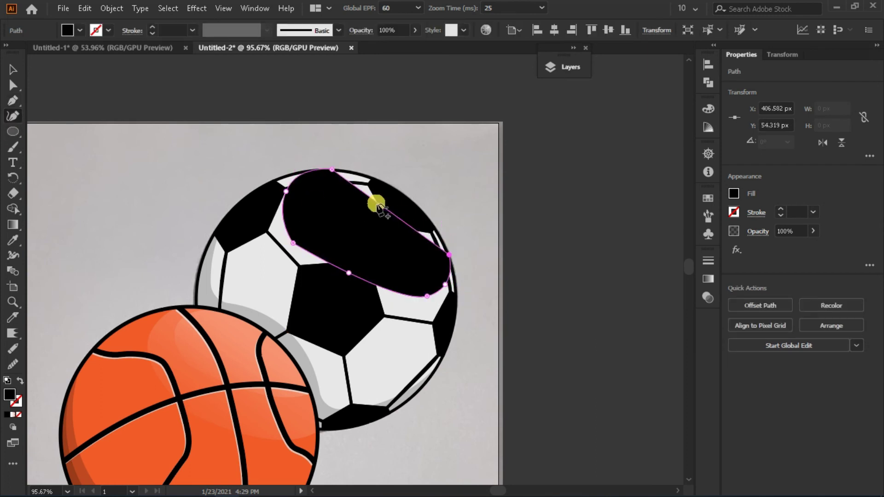
{"action": "left_click_drag", "start_coordinate": [375, 197], "coordinate": [395, 198]}
Fill the top highlight shape with the translucent 20% white colour.
{"action": "key", "text": "z"}
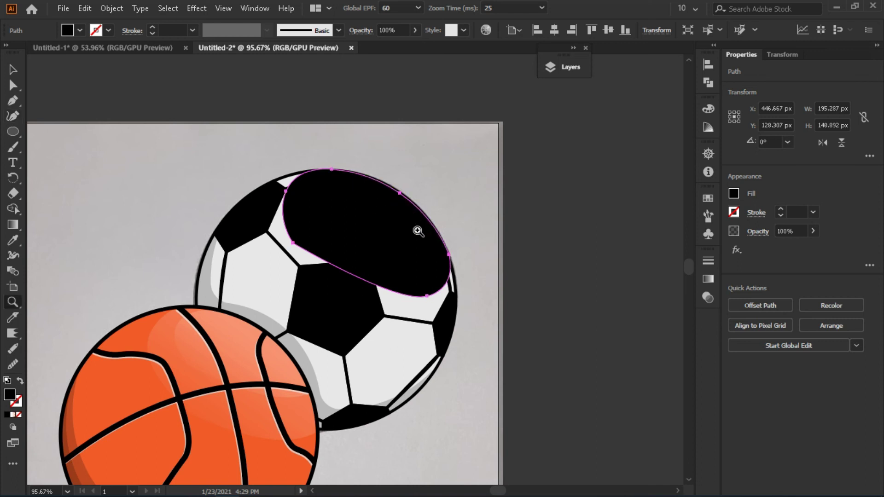
{"action": "left_click_drag", "start_coordinate": [414, 231], "coordinate": [341, 238]}
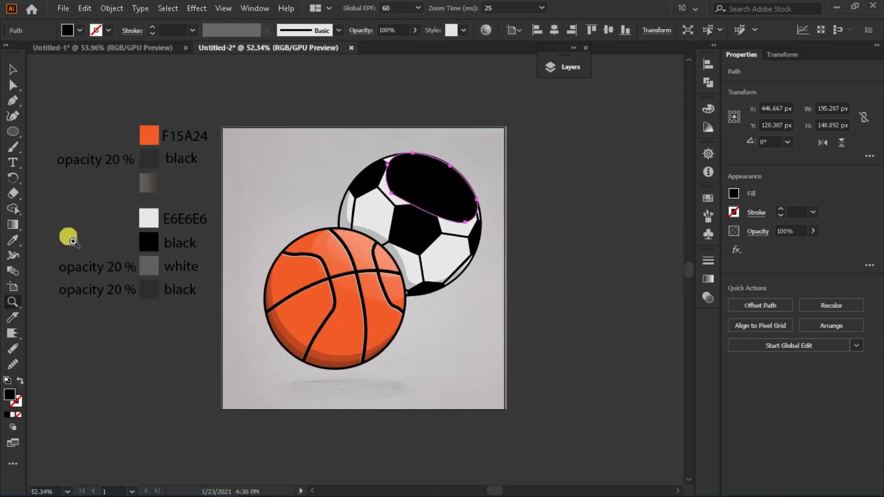
{"action": "left_click", "coordinate": [156, 297]}
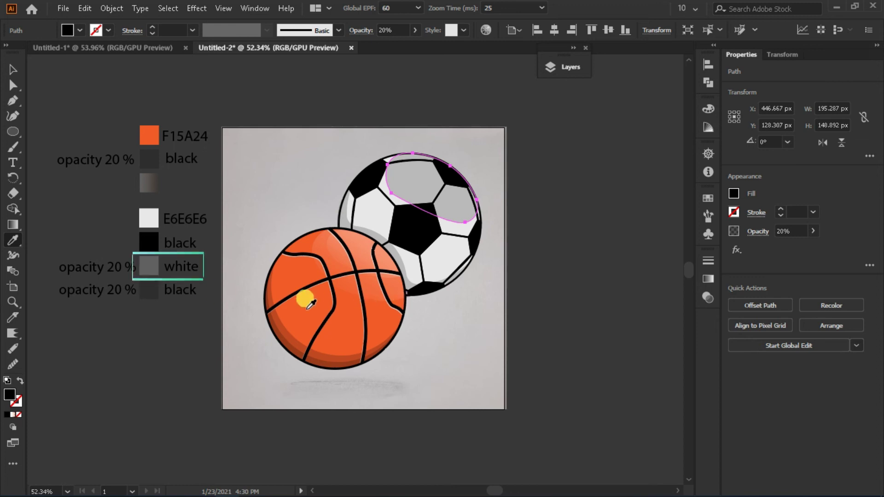
{"action": "left_click", "coordinate": [149, 267]}
{"action": "key", "text": "v"}
{"action": "left_click", "coordinate": [550, 276]}
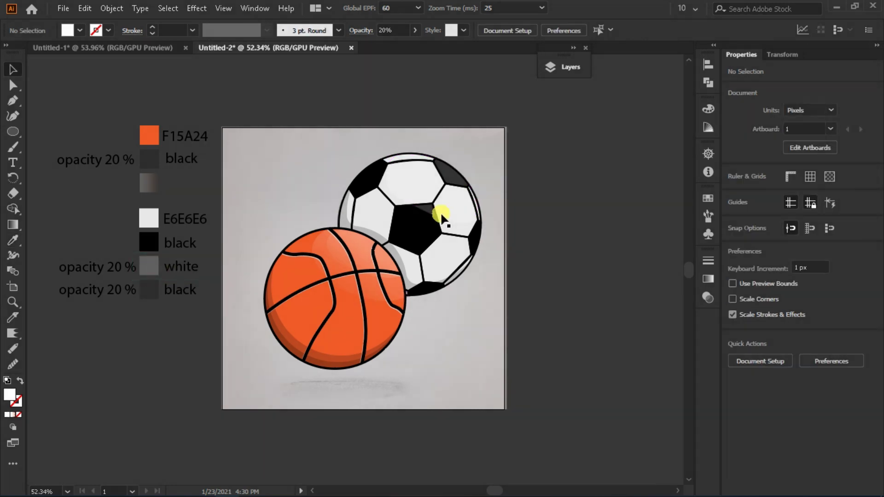
Pen a second highlight shape along the soccer ball's upper-right edge.
{"action": "left_click", "coordinate": [426, 211]}
{"action": "key", "text": "z"}
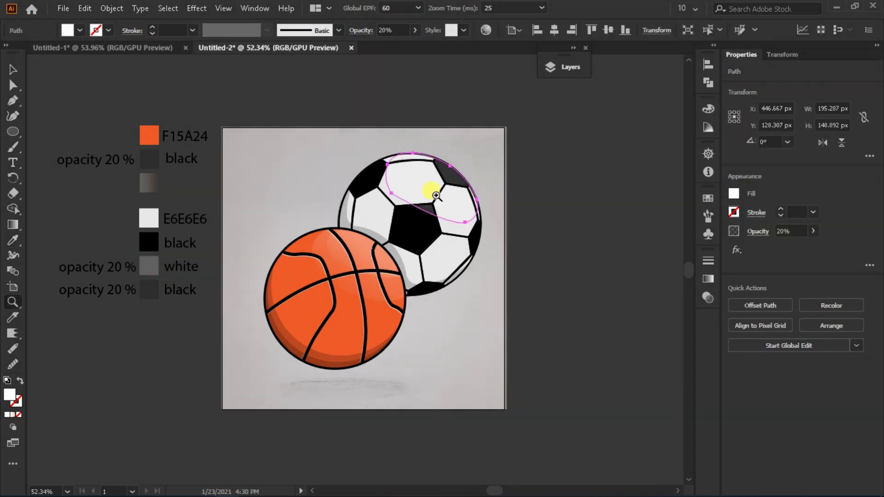
{"action": "left_click_drag", "start_coordinate": [424, 198], "coordinate": [563, 255]}
{"action": "key", "text": "p"}
{"action": "left_click", "coordinate": [423, 126]}
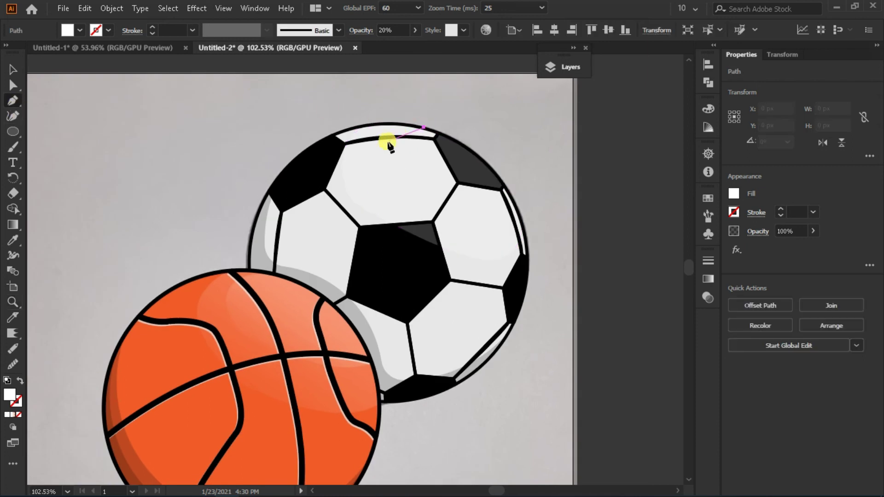
{"action": "left_click", "coordinate": [420, 184]}
{"action": "left_click", "coordinate": [518, 209]}
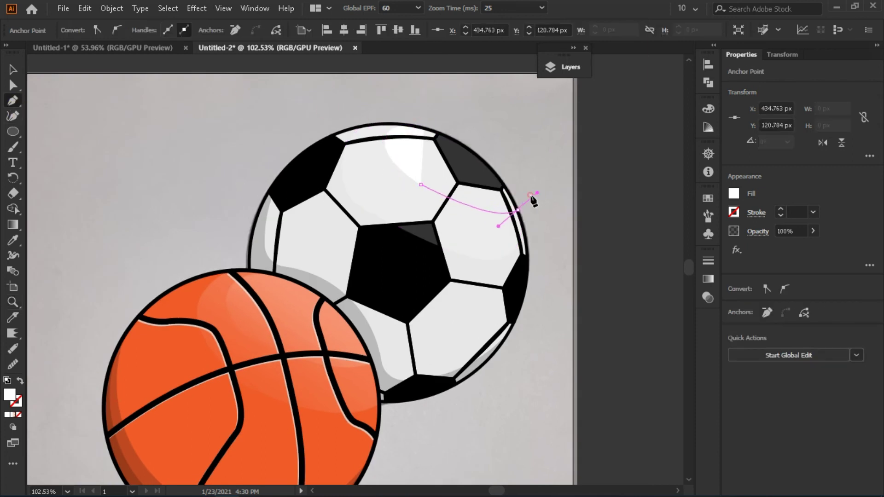
{"action": "left_click", "coordinate": [431, 134]}
{"action": "left_click", "coordinate": [20, 115]}
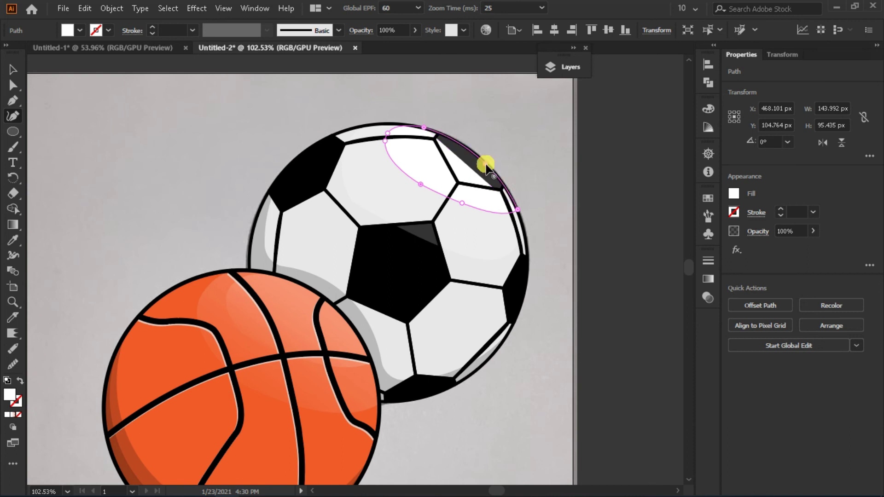
Apply the 20% white colour to the second highlight and reselect it.
{"action": "key", "text": "z"}
{"action": "left_click", "coordinate": [296, 264], "text": "alt"}
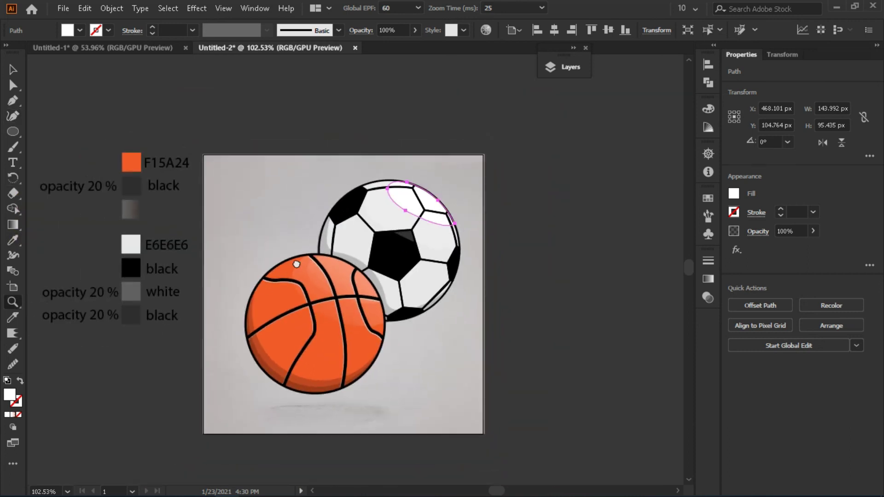
{"action": "key", "text": "i"}
{"action": "left_click", "coordinate": [193, 268]}
{"action": "key", "text": "v"}
{"action": "left_click", "coordinate": [487, 325]}
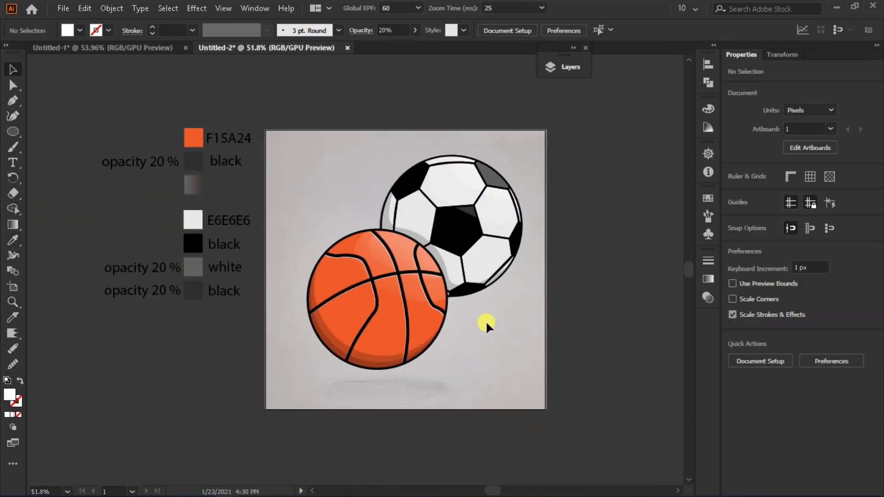
{"action": "left_click", "coordinate": [457, 197]}
Give the white soccer-ball highlight a 5.6 px Gaussian Blur and zoom in to check it.
{"action": "left_click", "coordinate": [197, 8]}
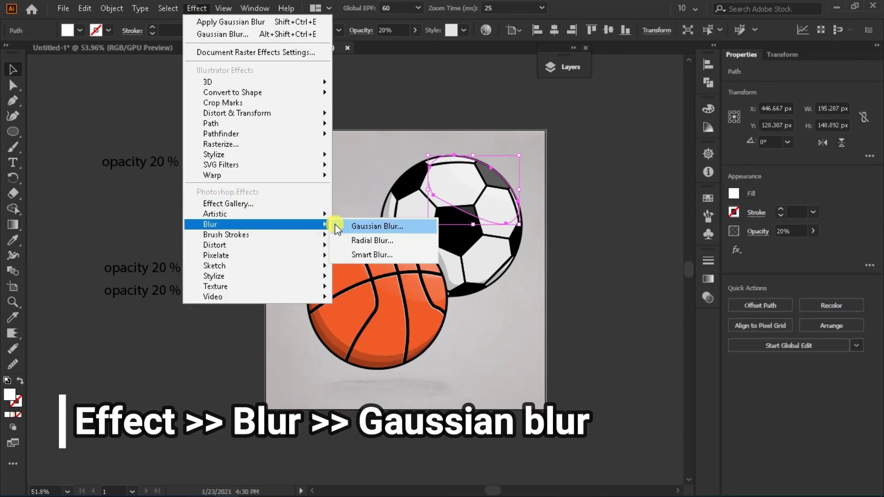
{"action": "mouse_move", "coordinate": [210, 225]}
{"action": "left_click", "coordinate": [336, 225]}
{"action": "left_click", "coordinate": [571, 261]}
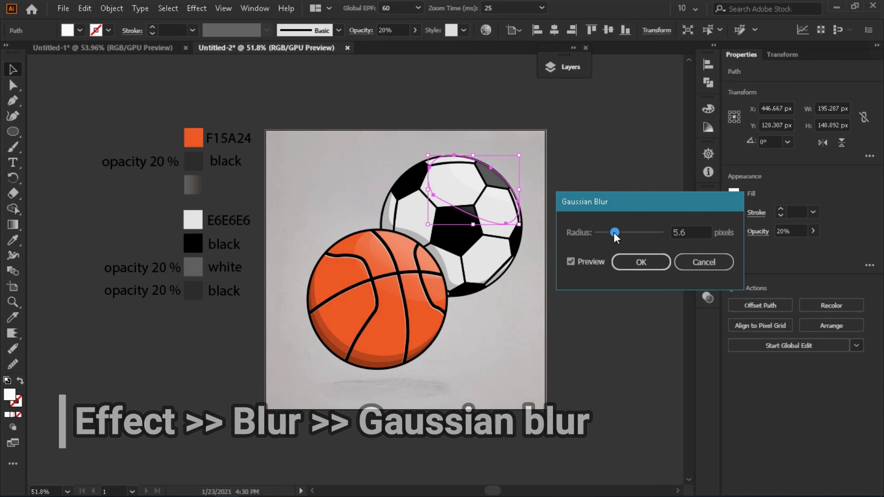
{"action": "left_click", "coordinate": [631, 261]}
{"action": "left_click", "coordinate": [543, 230]}
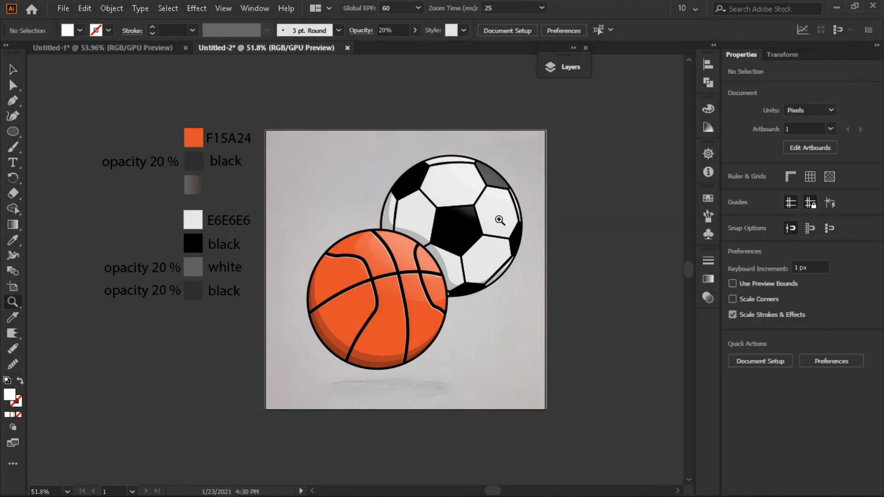
{"action": "scroll", "coordinate": [499, 213], "scroll_direction": "up", "scroll_amount": 3}
{"action": "key", "text": "z"}
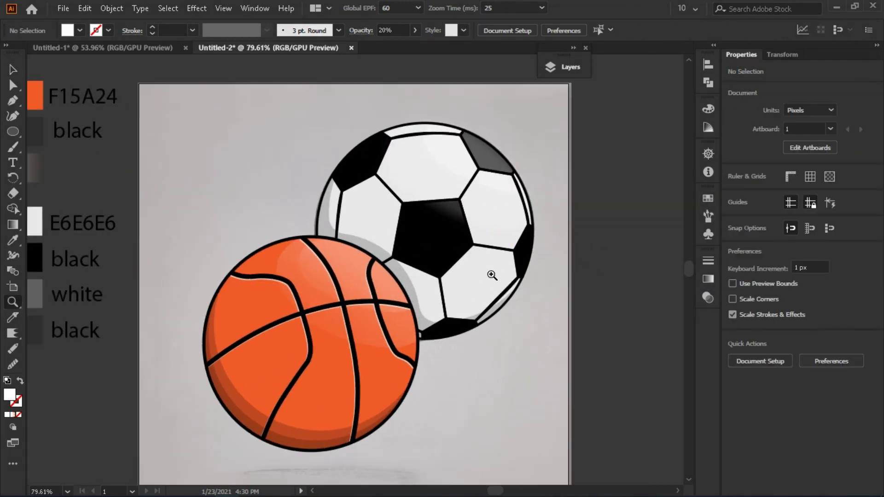
{"action": "scroll", "coordinate": [432, 295], "scroll_direction": "down", "scroll_amount": 3}
{"action": "key", "text": "v"}
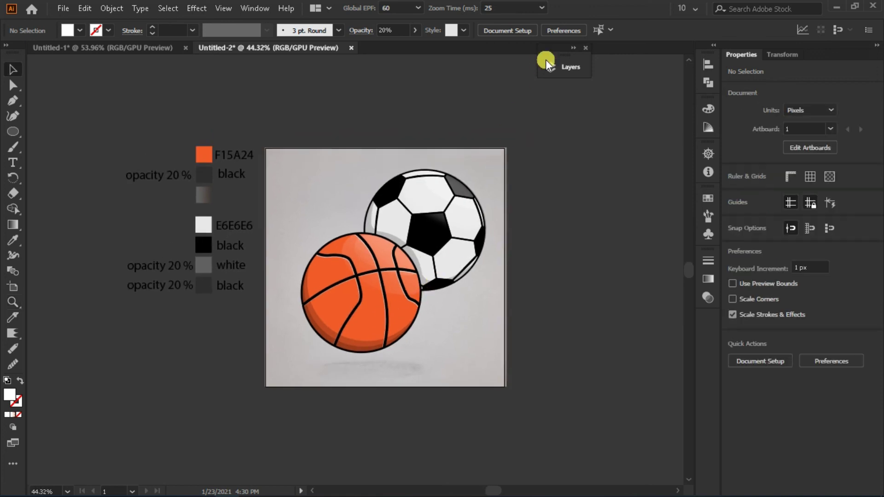
Name a layer 'background' and hide the grey reference Layer 1 with its colour notes.
{"action": "left_click", "coordinate": [564, 67]}
{"action": "left_click", "coordinate": [547, 128]}
{"action": "left_click", "coordinate": [606, 129]}
{"action": "type", "text": "background"}
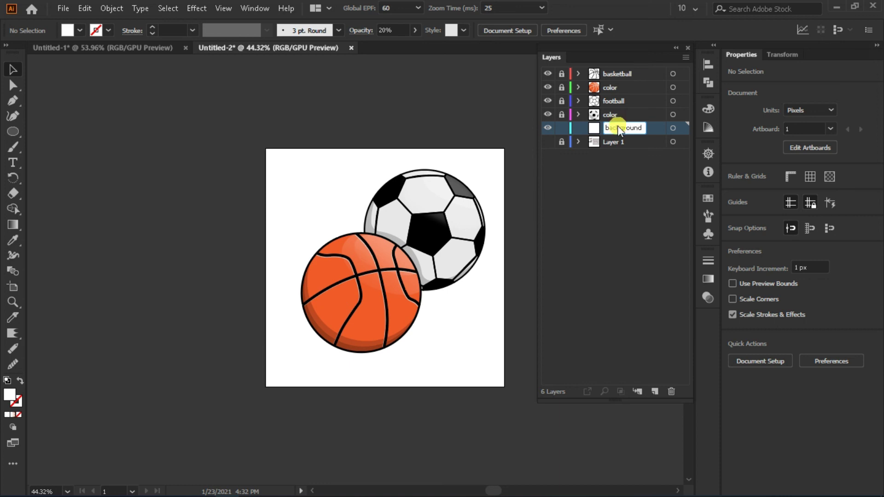
{"action": "key", "text": "Return"}
{"action": "left_click", "coordinate": [547, 142]}
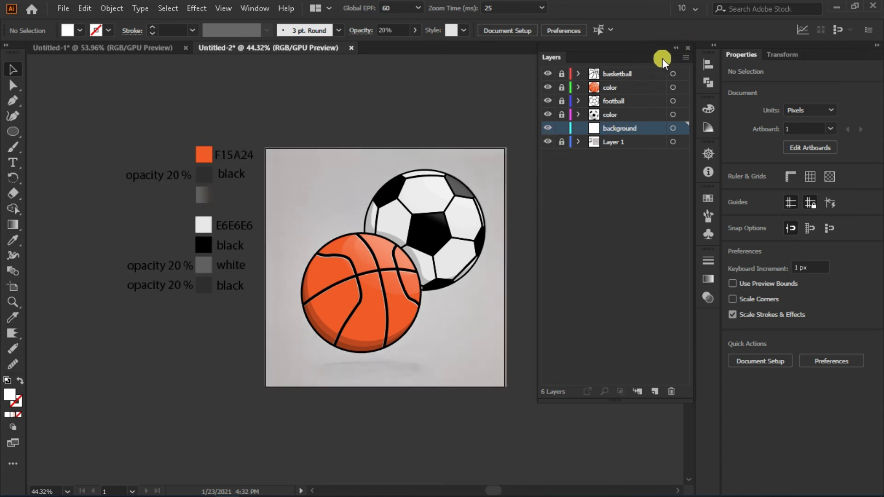
{"action": "left_click", "coordinate": [547, 142]}
{"action": "left_click", "coordinate": [676, 47]}
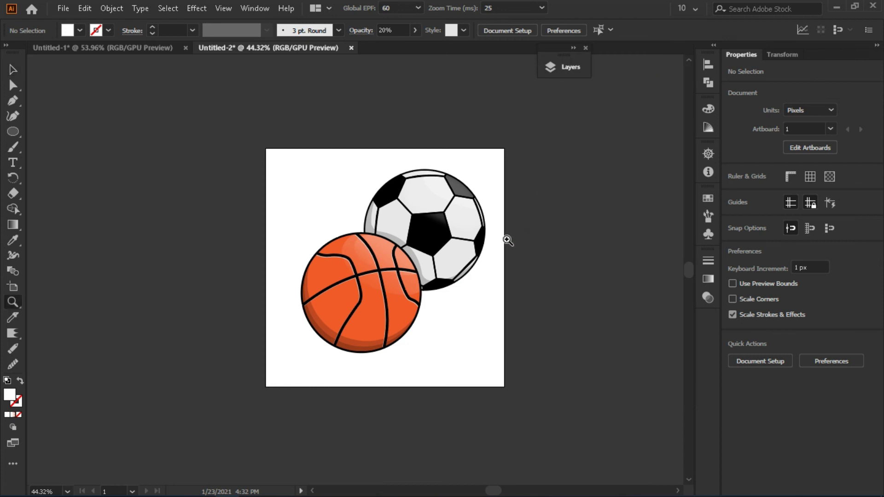
{"action": "left_click", "coordinate": [508, 240], "text": "alt"}
{"action": "left_click", "coordinate": [13, 132]}
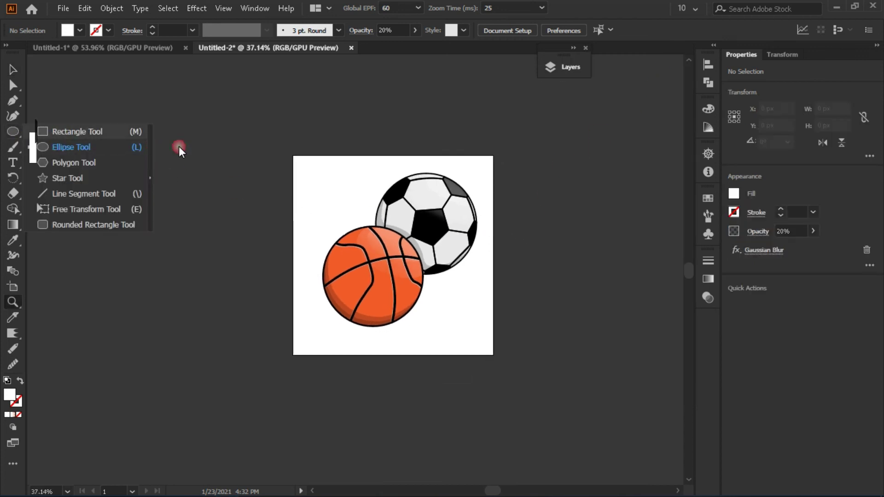
Draw a rectangle covering the whole artboard and fill it with orange F15A24.
{"action": "key", "text": "m"}
{"action": "left_click_drag", "start_coordinate": [330, 200], "coordinate": [494, 355]}
{"action": "left_click", "coordinate": [492, 355]}
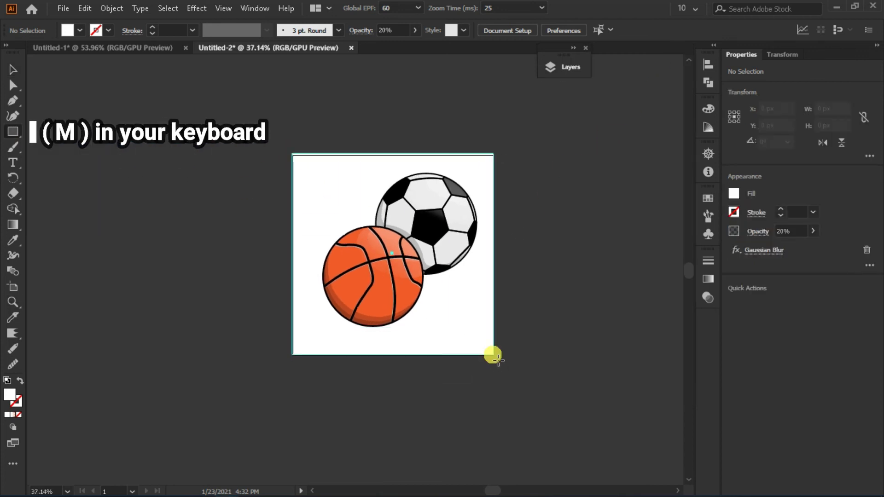
{"action": "key", "text": "Escape"}
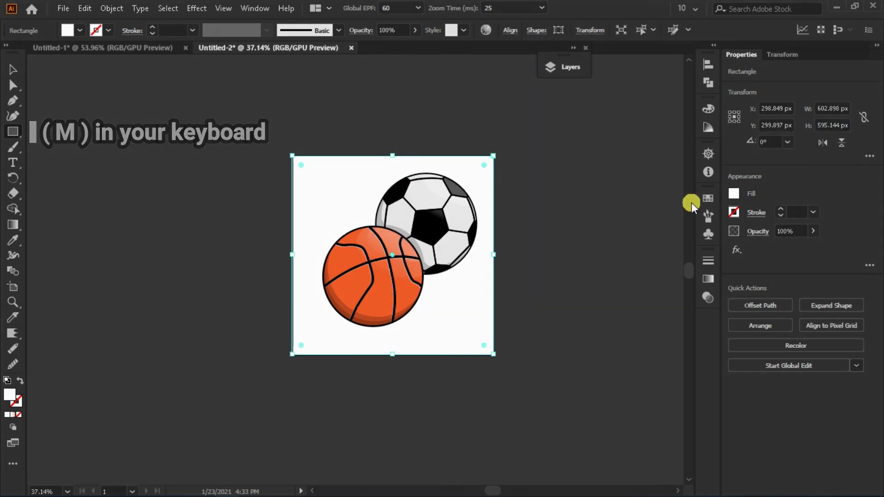
{"action": "left_click", "coordinate": [733, 194]}
{"action": "left_click", "coordinate": [654, 218]}
{"action": "left_click", "coordinate": [702, 239]}
Switch the colour mixer to HSB mode and deselect the orange rectangle.
{"action": "left_click", "coordinate": [675, 221]}
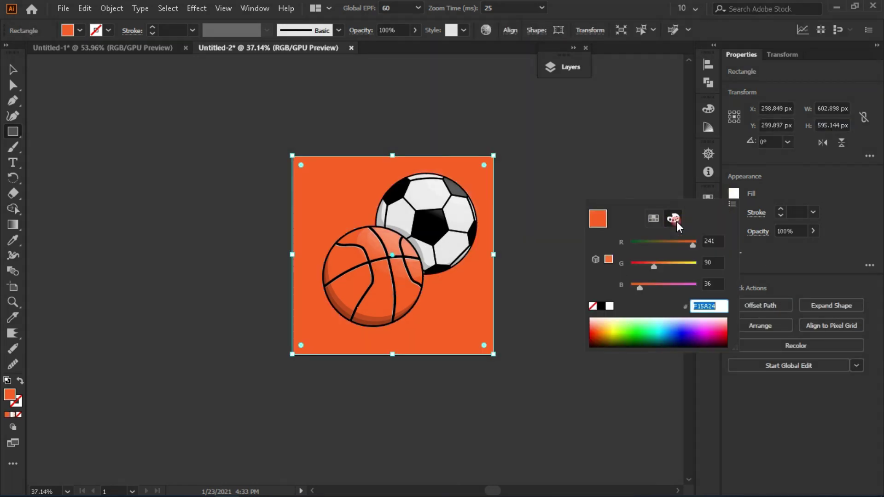
{"action": "left_click", "coordinate": [689, 223]}
{"action": "left_click", "coordinate": [748, 234]}
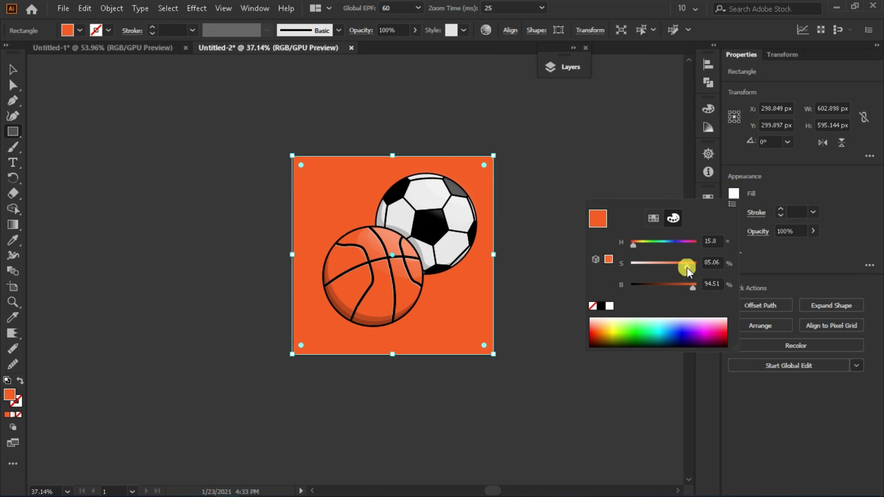
{"action": "left_click", "coordinate": [760, 247]}
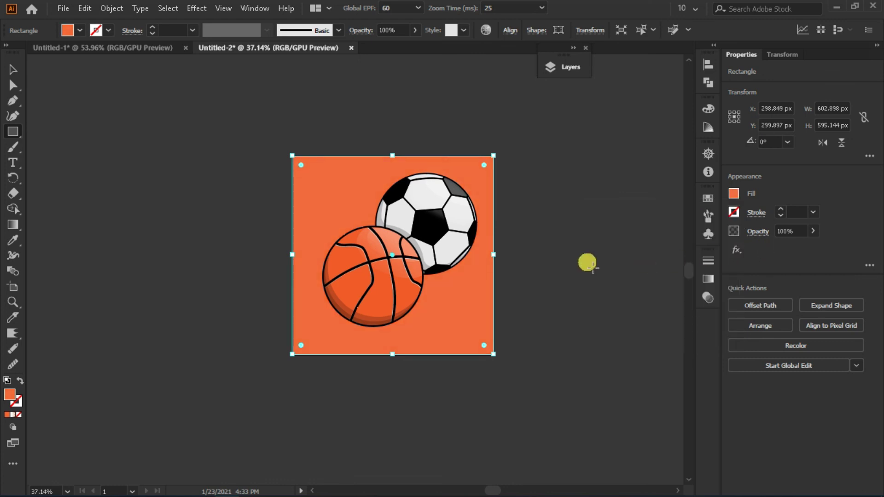
{"action": "left_click", "coordinate": [11, 131]}
{"action": "left_click", "coordinate": [69, 147]}
{"action": "key", "text": "ctrl+shift+a"}
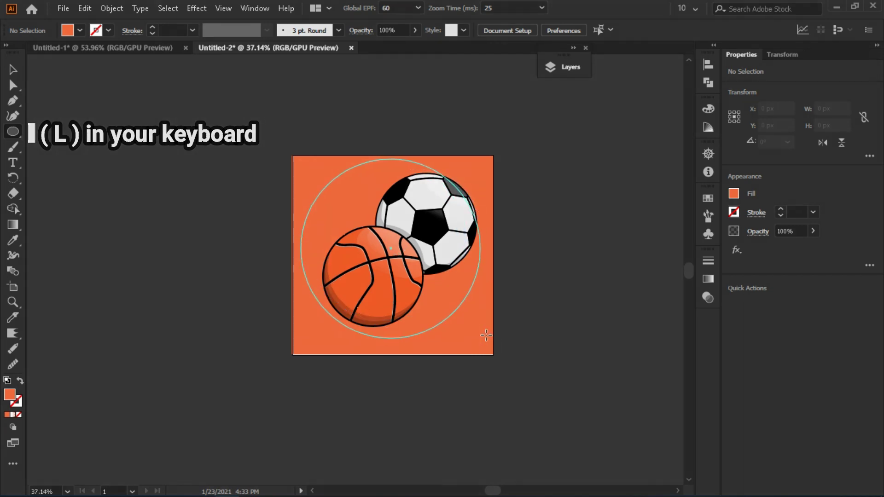
Draw a large circle in the artboard's middle with a darker orange fill.
{"action": "left_click_drag", "start_coordinate": [464, 304], "coordinate": [487, 337]}
{"action": "left_click", "coordinate": [733, 194]}
{"action": "left_click", "coordinate": [653, 218]}
{"action": "left_click", "coordinate": [703, 241]}
{"action": "key", "text": "Escape"}
{"action": "key", "text": "v"}
Unlock the ball and second colour layers, then unlock all locked artwork.
{"action": "left_click", "coordinate": [547, 250]}
{"action": "left_click", "coordinate": [564, 67]}
{"action": "left_click", "coordinate": [562, 114]}
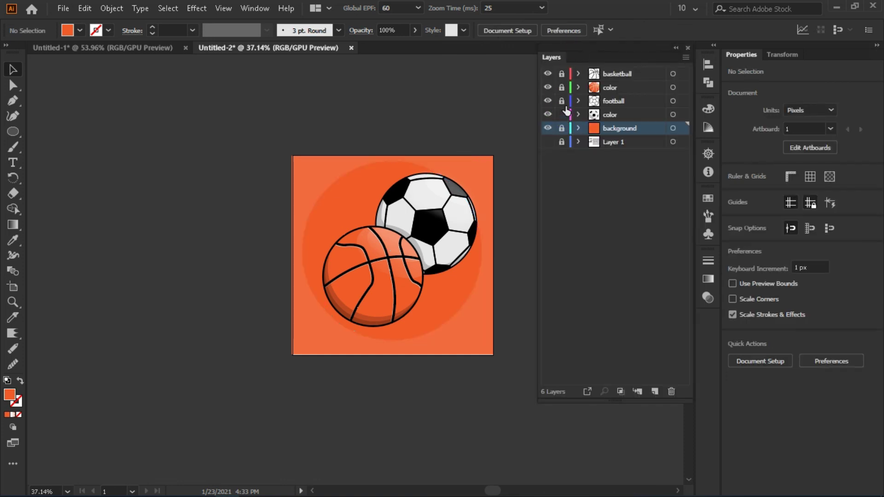
{"action": "left_click", "coordinate": [676, 48]}
{"action": "left_click", "coordinate": [510, 133]}
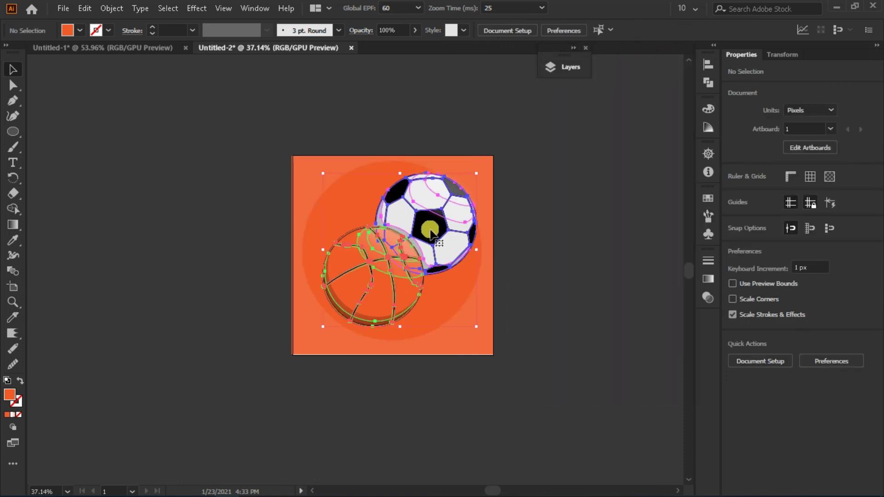
{"action": "left_click", "coordinate": [112, 8]}
Select the basketball and soccer ball and nudge them slightly left and down.
{"action": "left_click", "coordinate": [176, 112]}
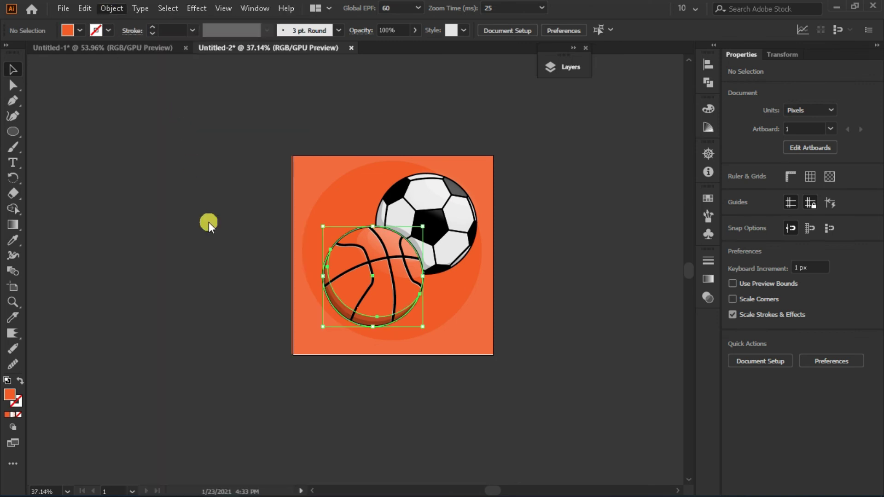
{"action": "left_click", "coordinate": [461, 199], "text": "shift"}
{"action": "left_click_drag", "start_coordinate": [423, 237], "coordinate": [513, 251]}
{"action": "left_click", "coordinate": [540, 237]}
{"action": "key", "text": "v"}
{"action": "left_click", "coordinate": [536, 246]}
{"action": "left_click", "coordinate": [568, 242]}
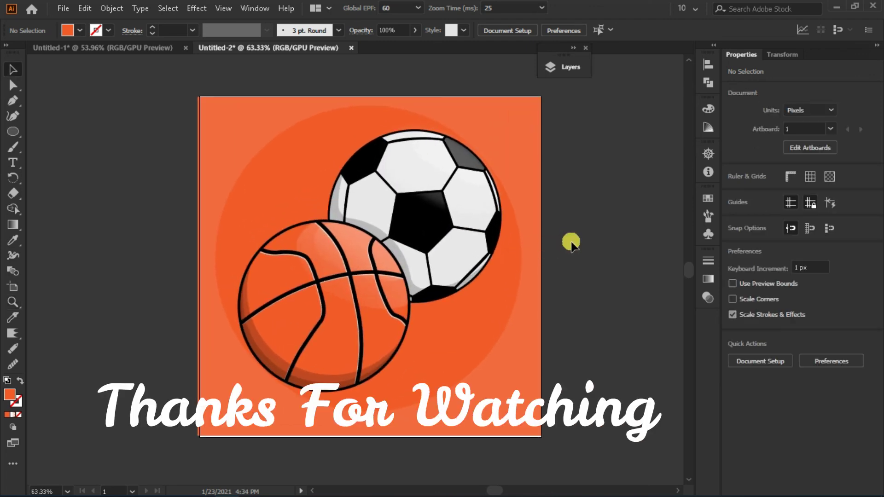